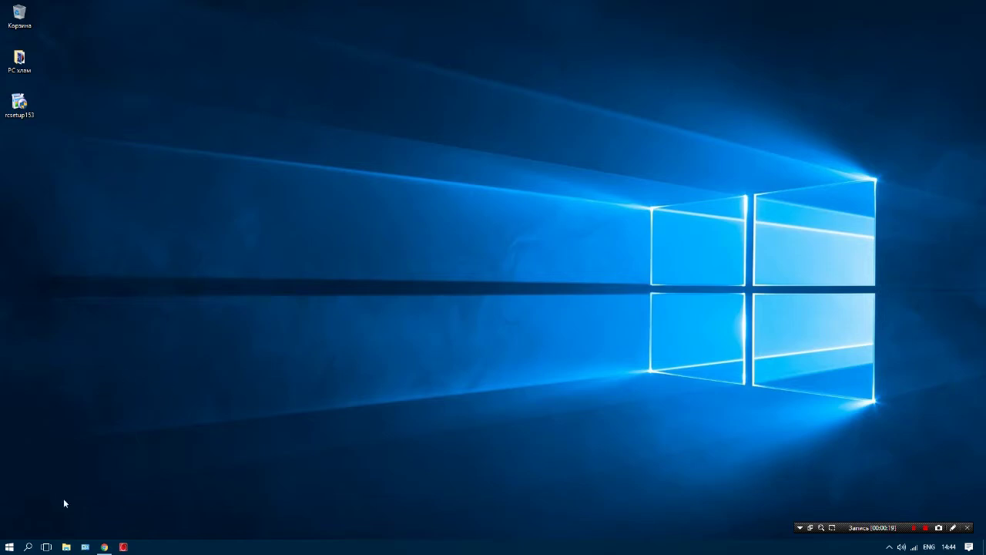
Open This PC in File Explorer and view the available actions for local disk C:, including Format (Форматировать).
click(67, 546)
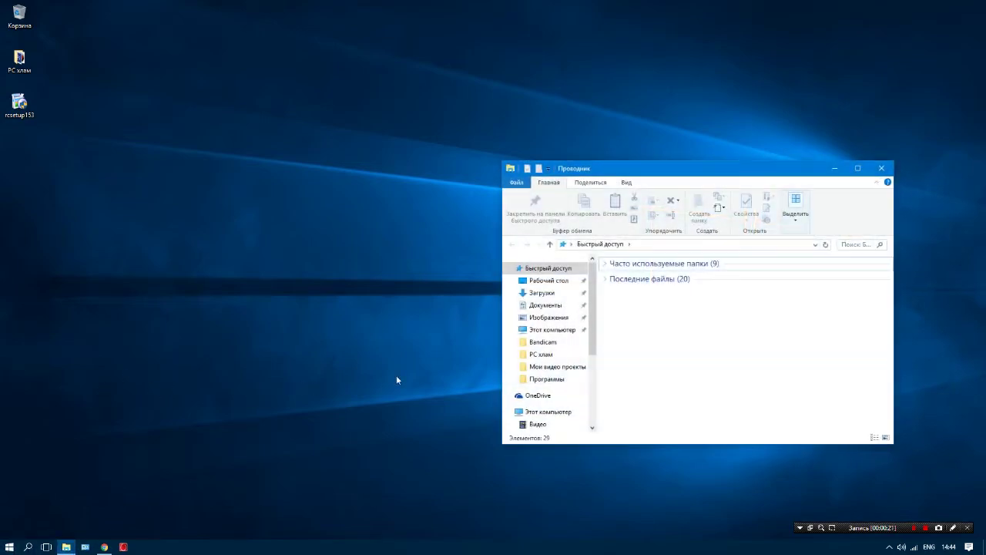
click(548, 412)
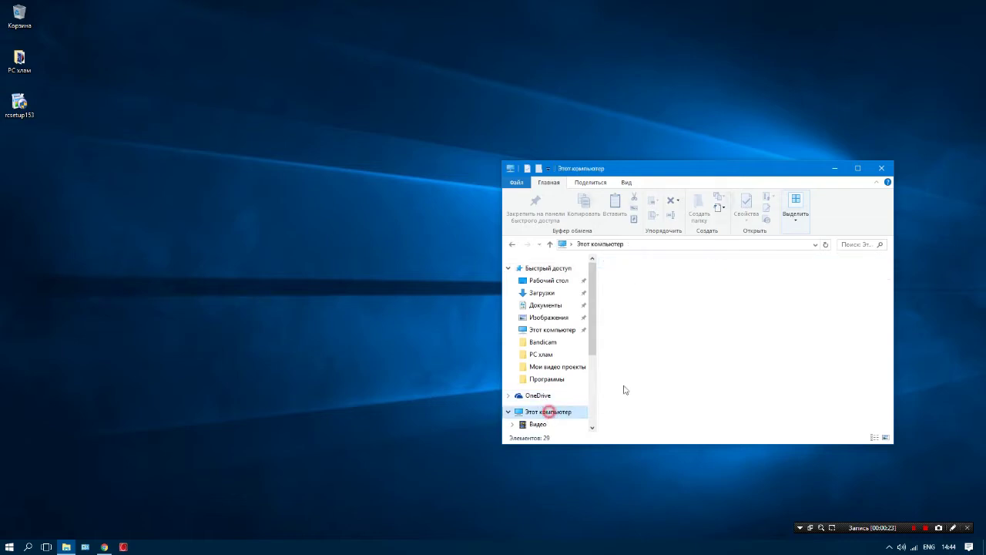
right_click(664, 380)
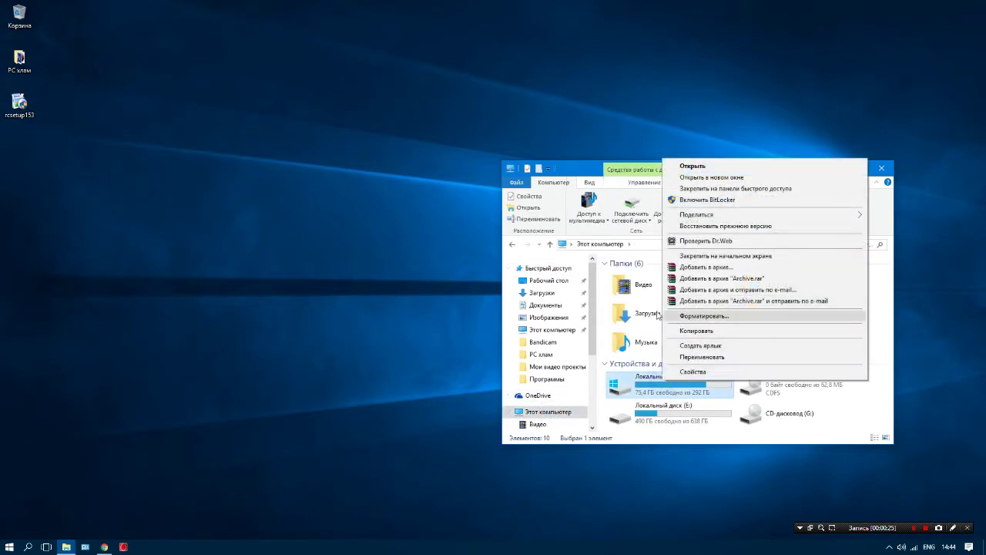
click(787, 122)
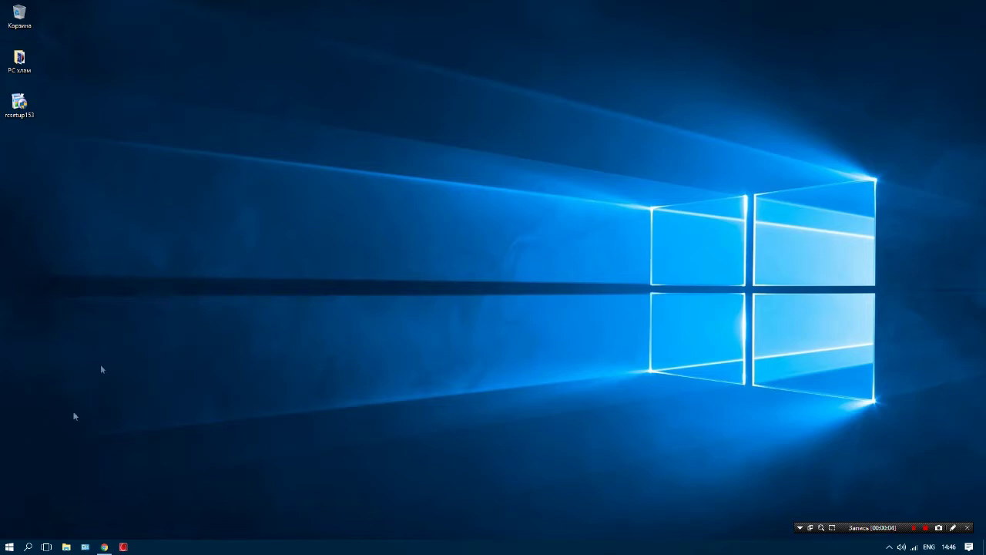
Start downloading the free Recuva edition from CCleaner.com, and close the browser with the running download cancelled.
click(105, 548)
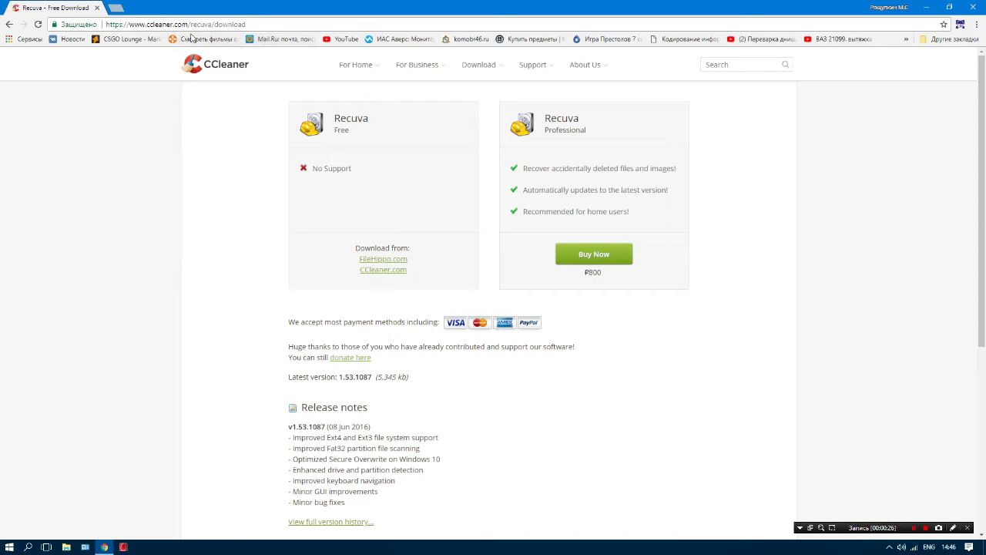
drag(108, 23, 253, 25)
click(264, 24)
click(384, 269)
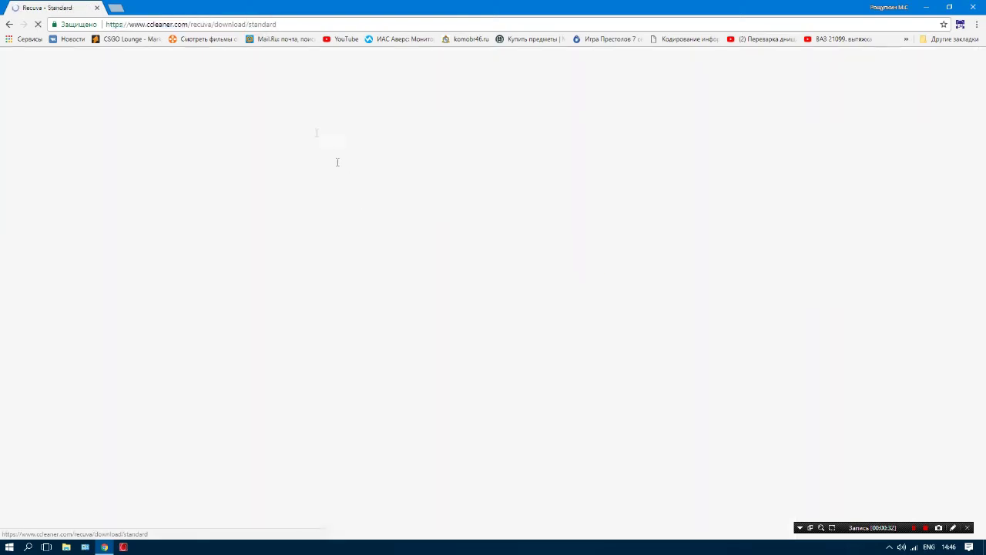
click(485, 192)
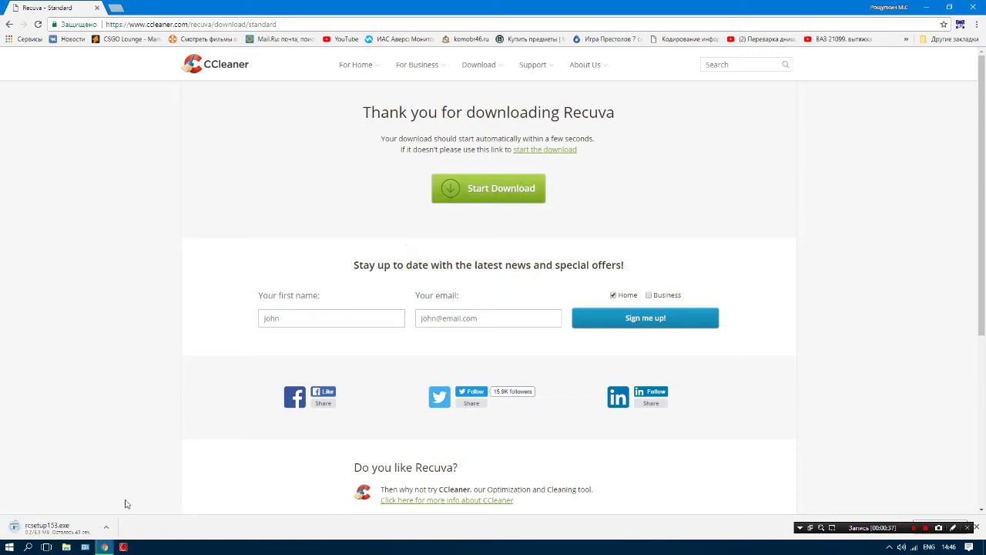
click(975, 7)
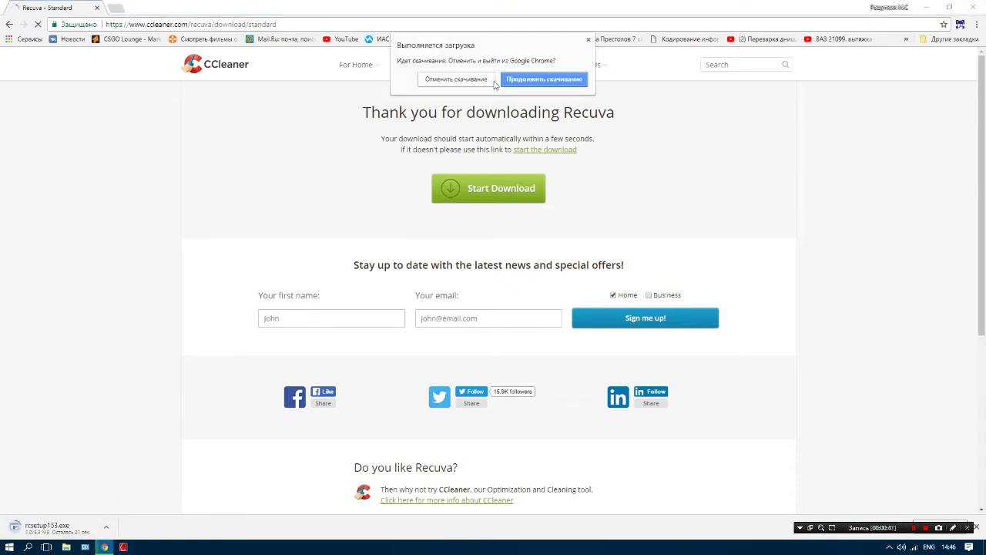
click(455, 80)
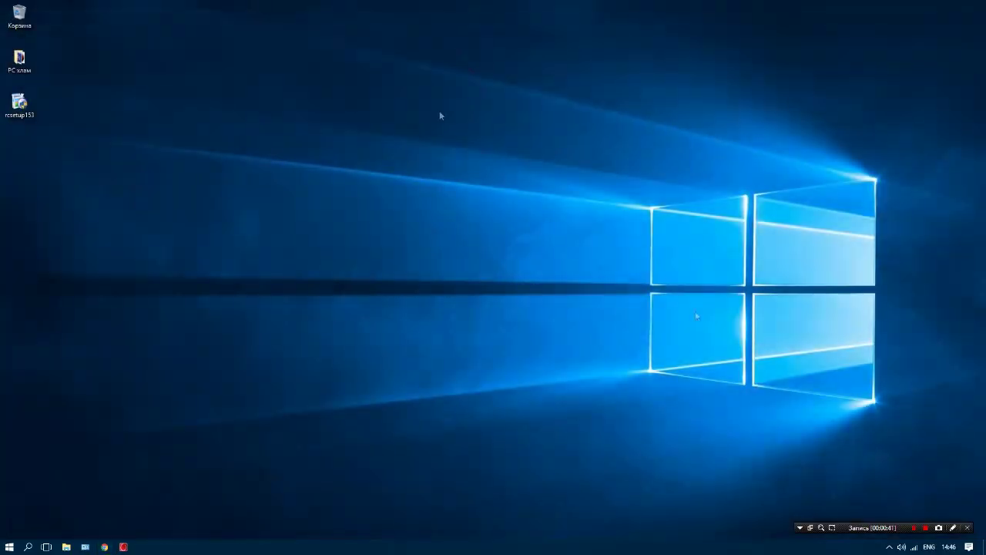
Launch the rcsetup153 installer from the desktop and choose Russian as the setup language.
click(21, 113)
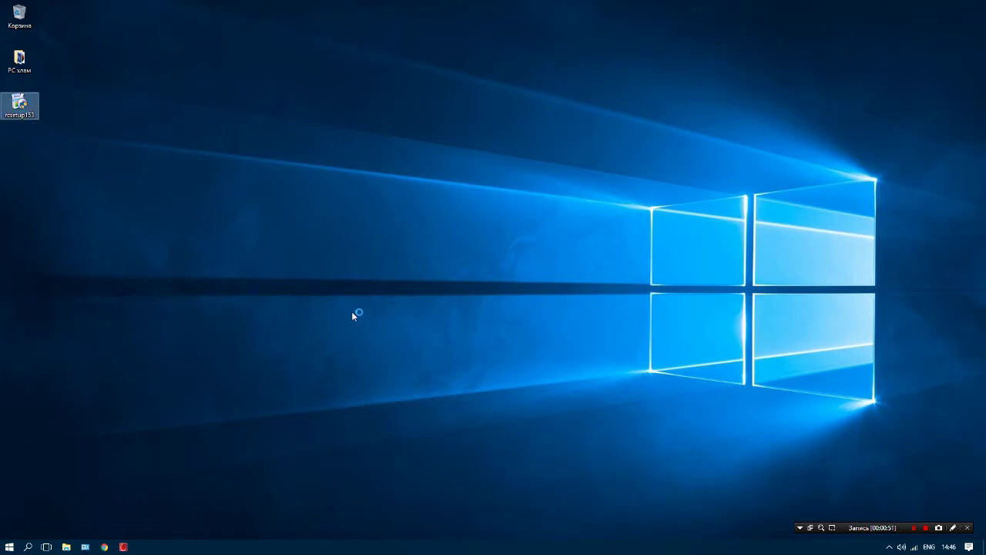
click(443, 319)
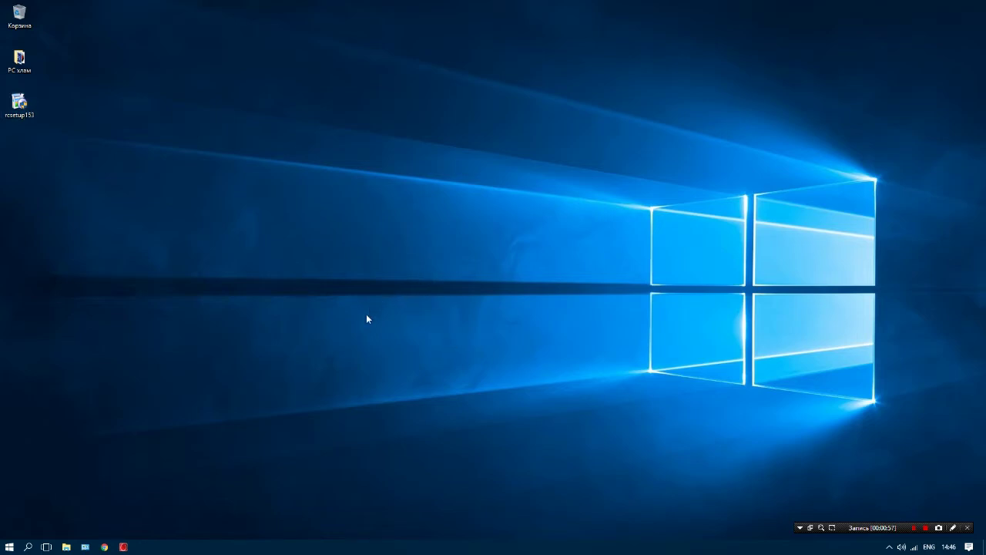
click(463, 282)
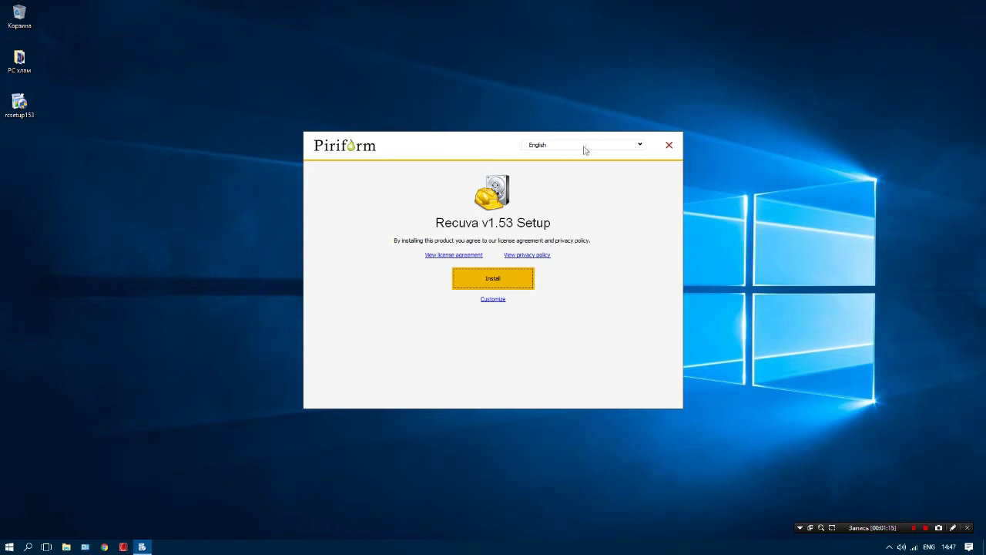
click(622, 146)
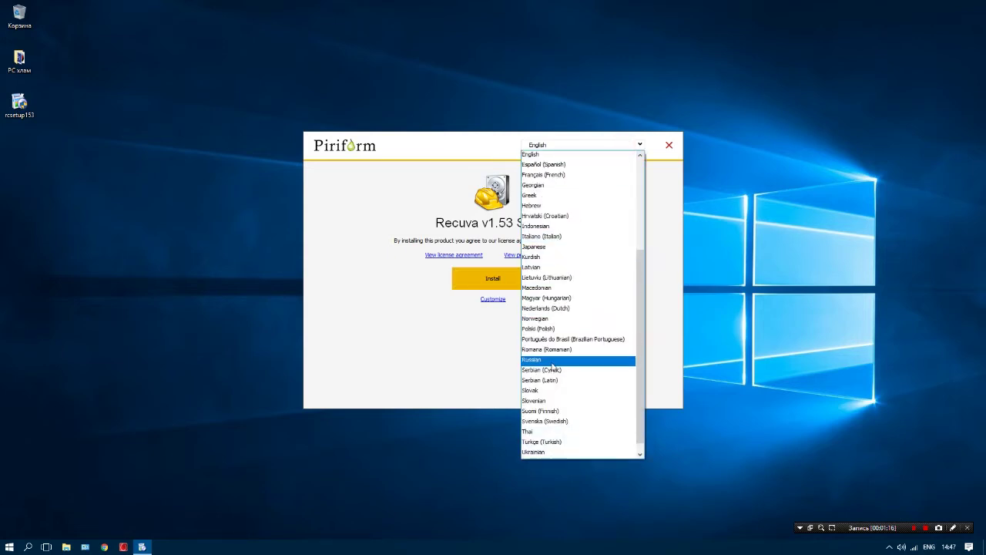
click(551, 360)
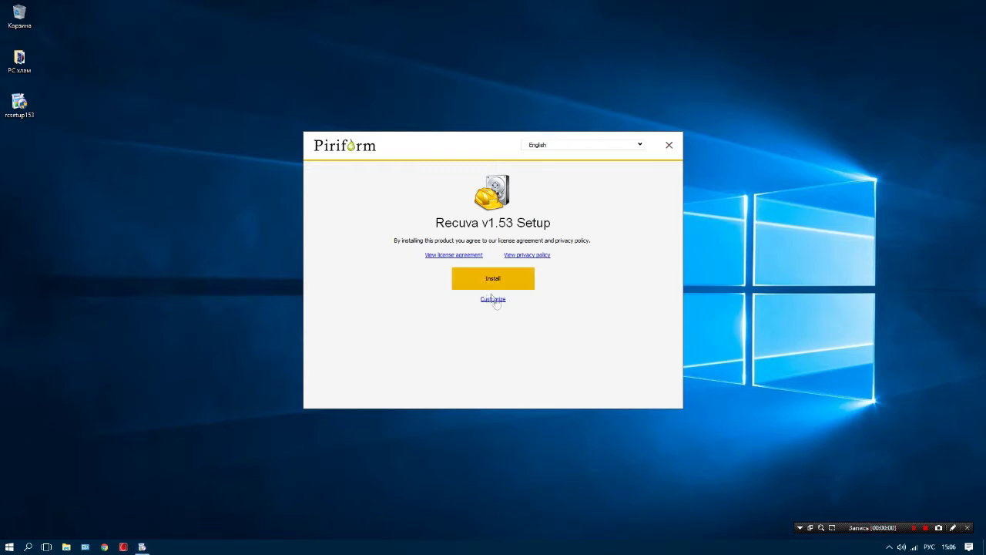
Install Recuva to the custom location E:\Program Files\Recuva and close the finished setup with the release notes option turned off.
click(494, 300)
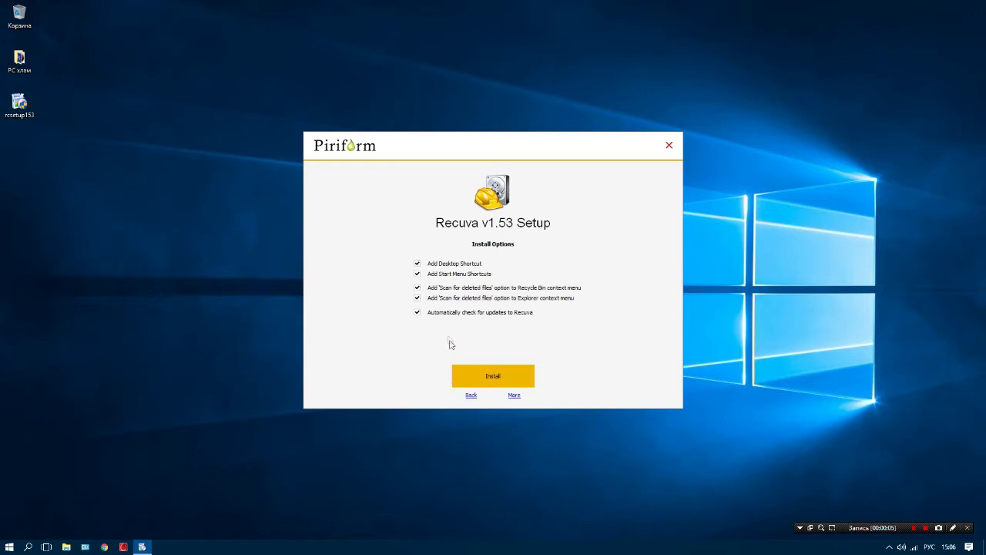
click(514, 395)
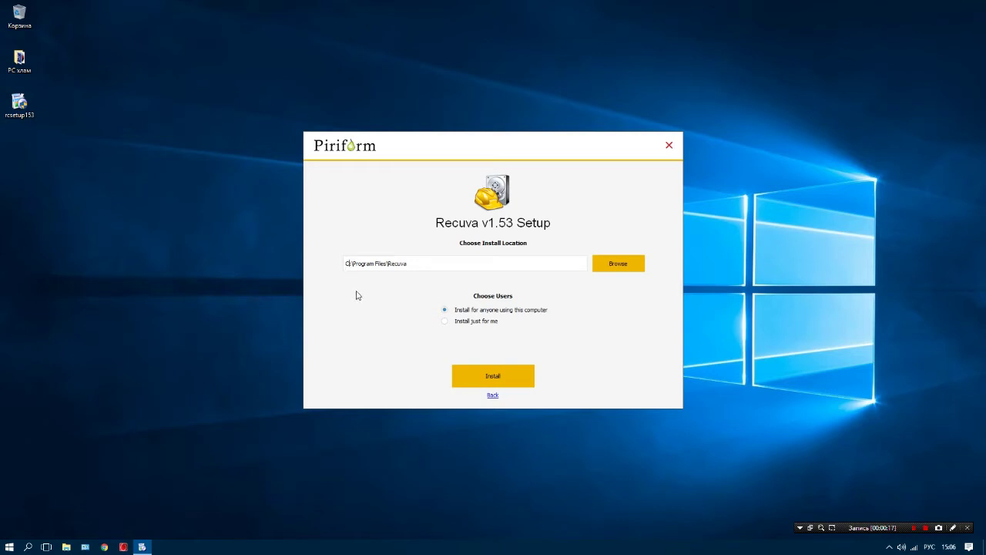
key(BackSpace)
text(сс)
key(BackSpace)
key(BackSpace)
key(alt+shift)
text(E)
click(490, 376)
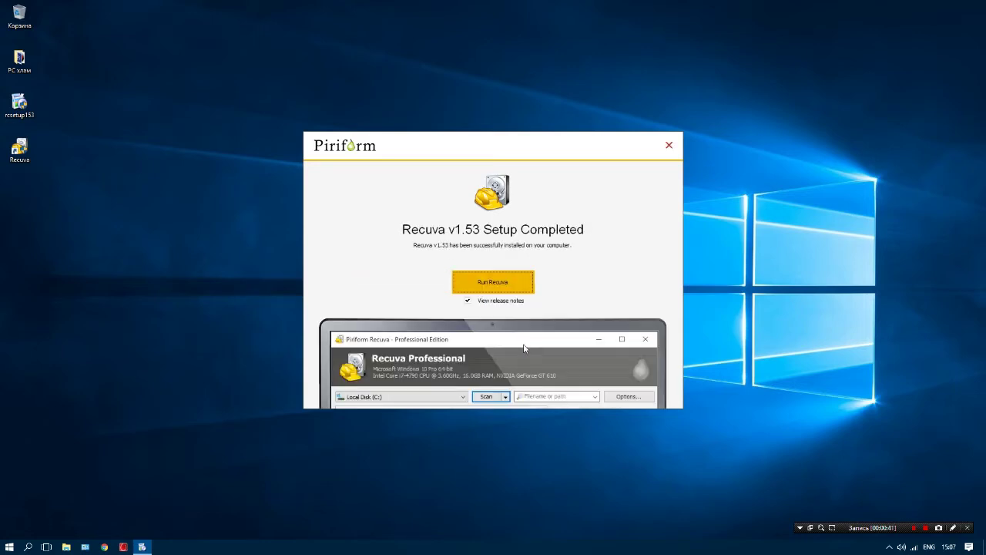
click(467, 300)
click(669, 145)
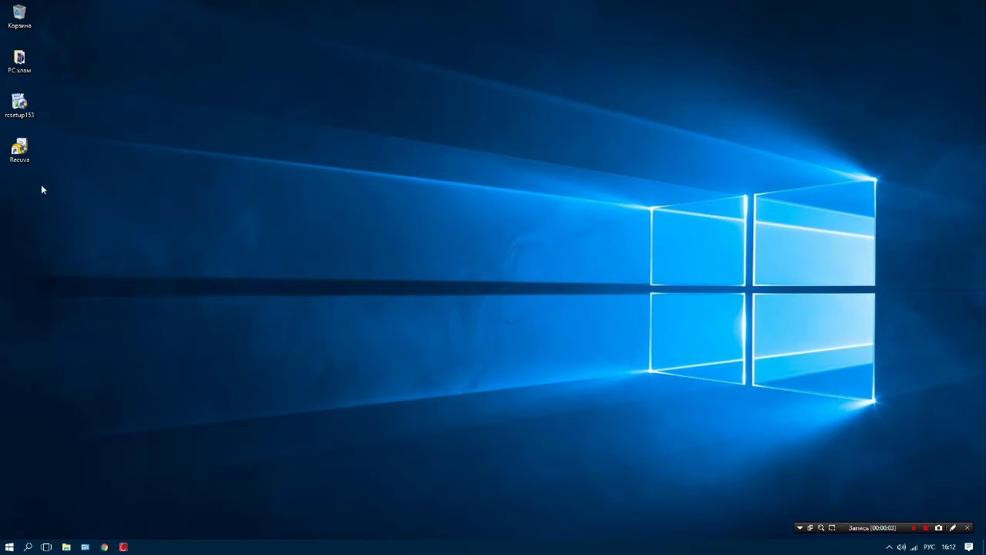
Launch Recuva without its wizard and select Russian as the interface language in the settings.
double_click(19, 149)
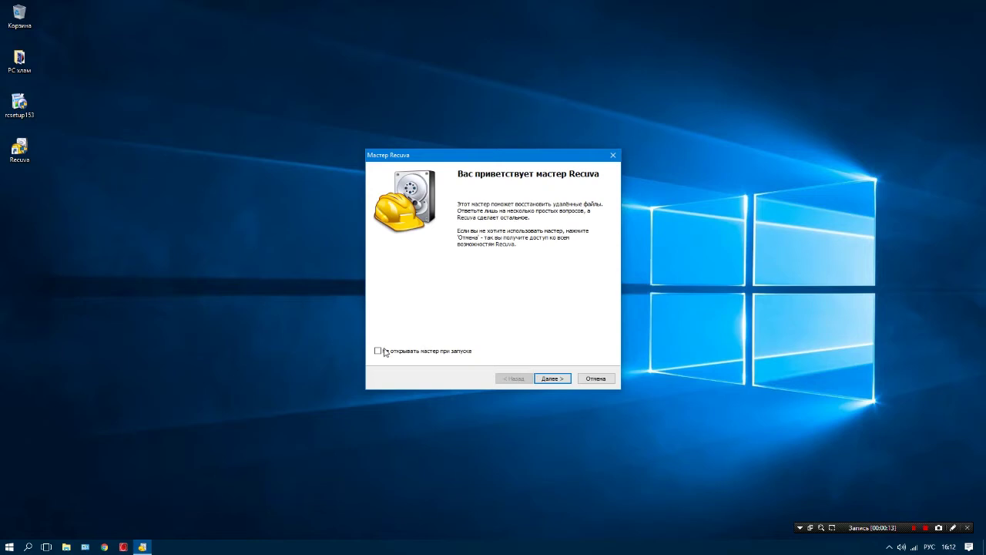
click(588, 379)
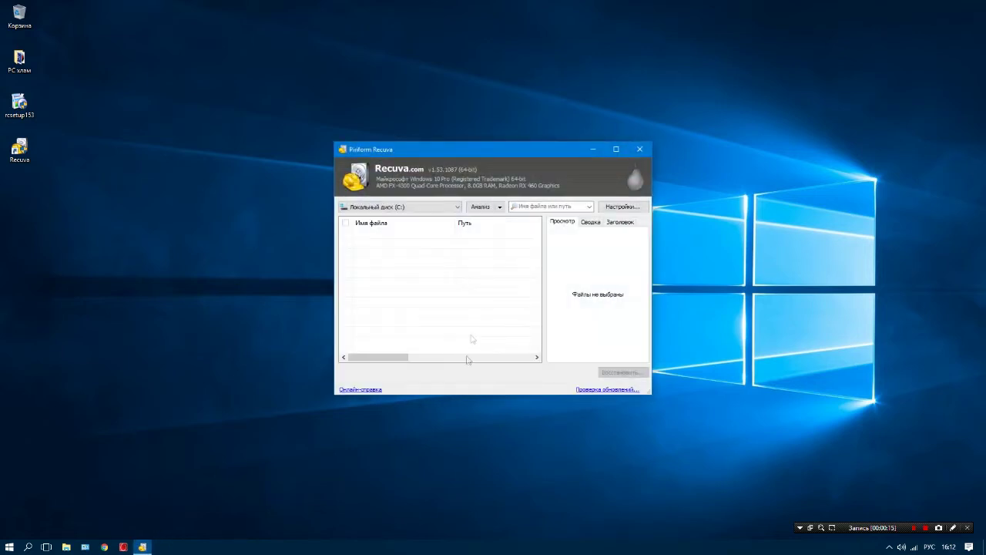
click(621, 207)
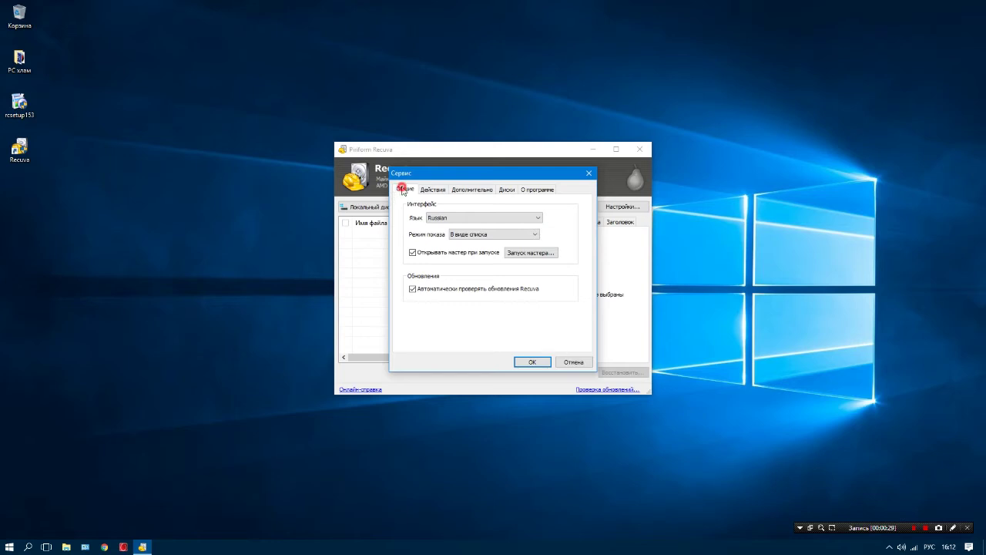
click(491, 222)
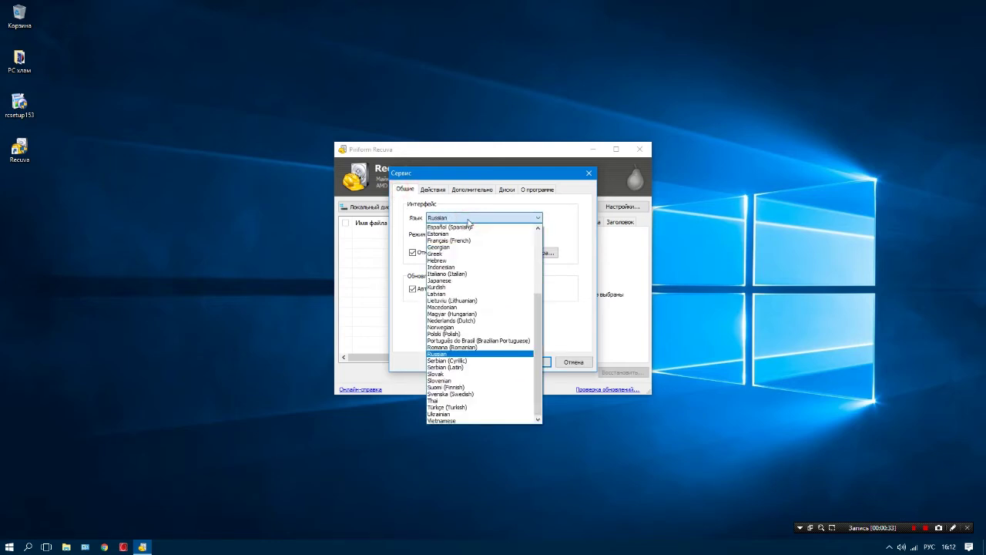
click(436, 353)
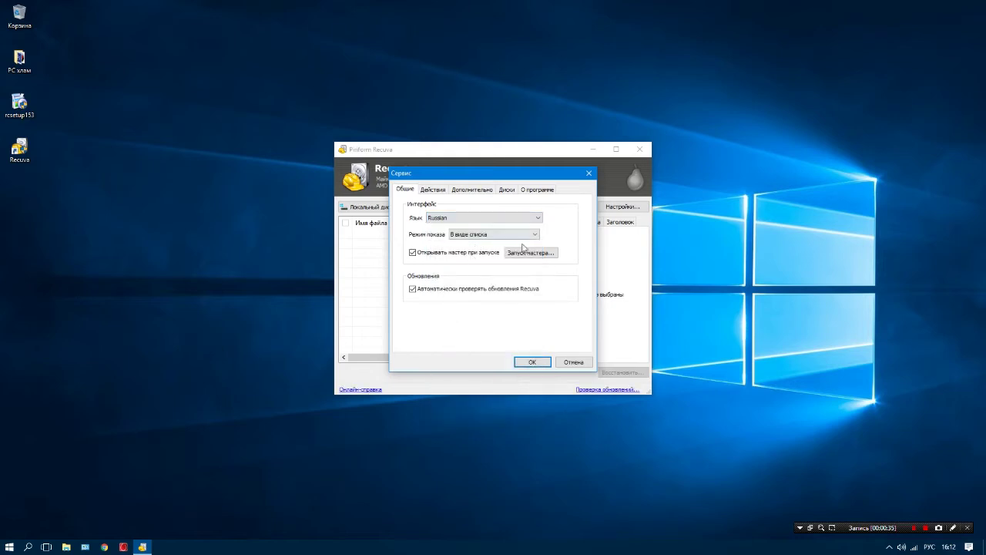
Toggle the deep analysis option (Глубокий анализ) in the search settings, save the settings, and close Recuva.
click(434, 190)
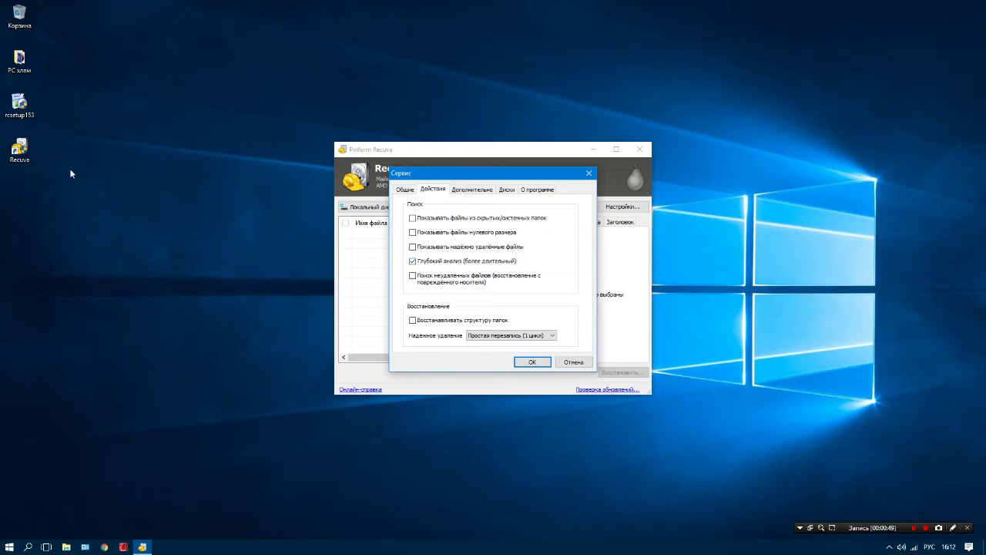
click(413, 261)
click(534, 363)
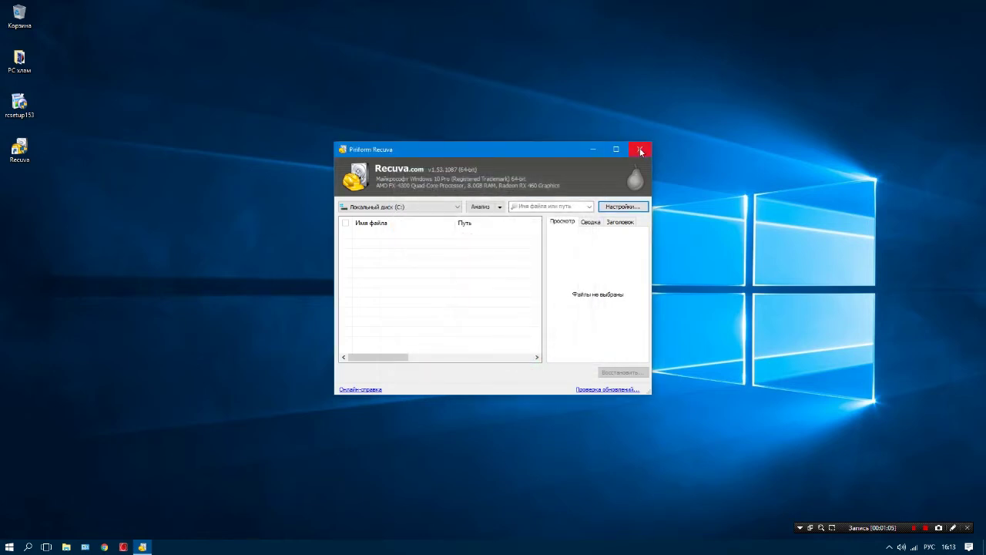
click(640, 151)
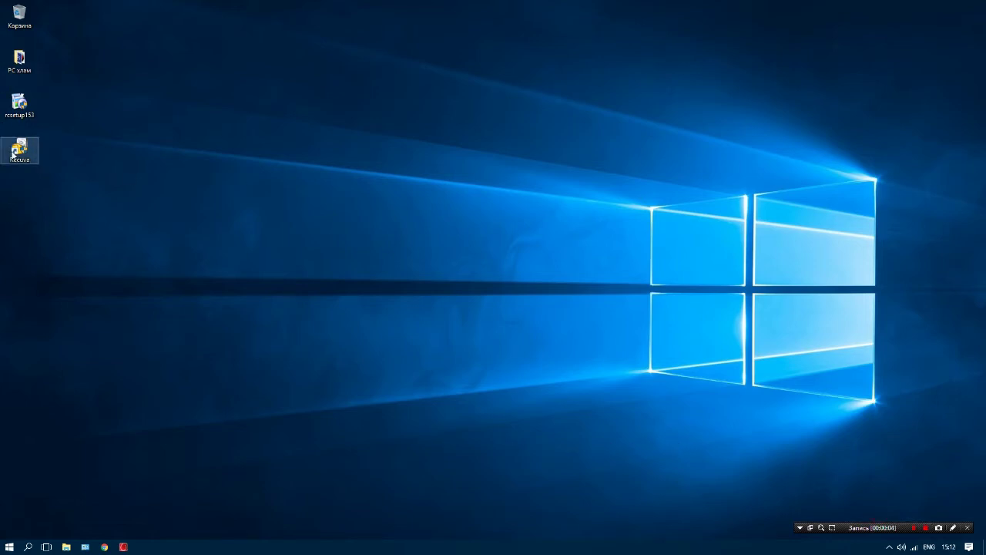
Start the Recuva wizard and choose all files (Все файлы) as the file type to recover.
double_click(19, 159)
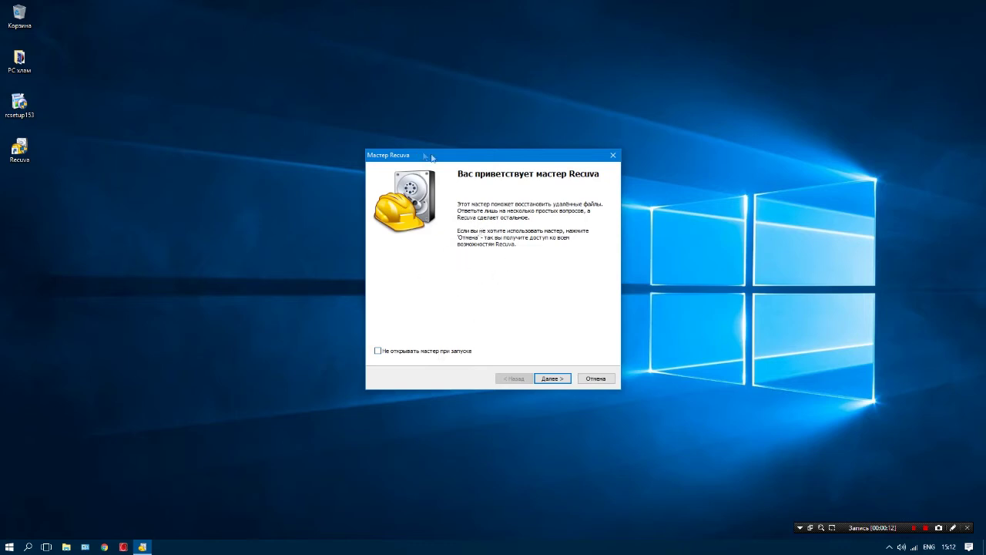
drag(436, 158, 414, 162)
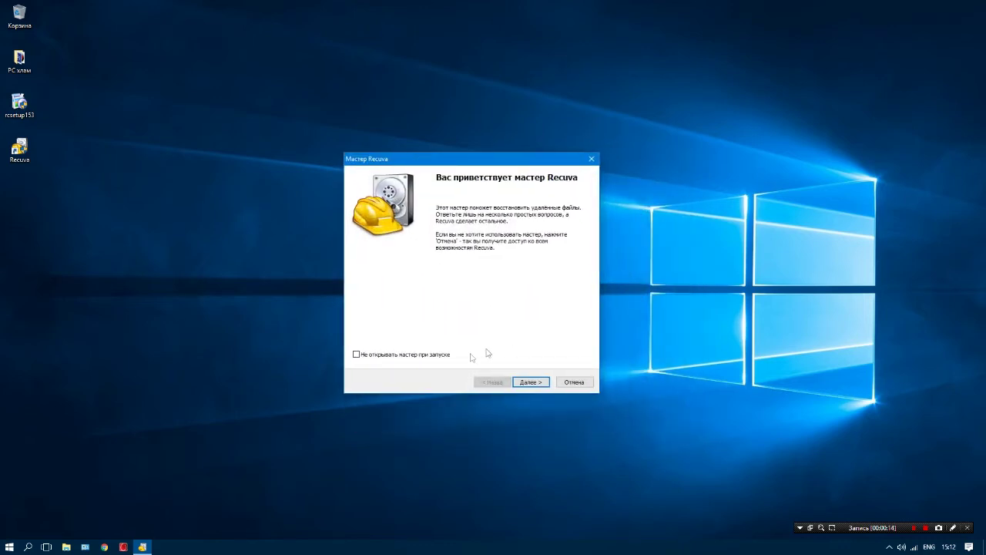
click(529, 383)
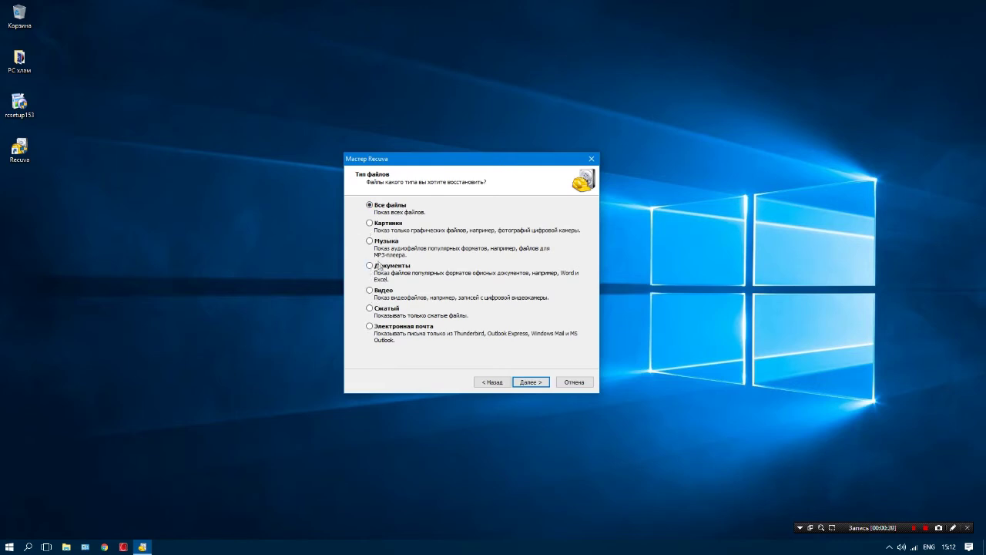
click(370, 266)
click(369, 290)
click(370, 206)
click(529, 383)
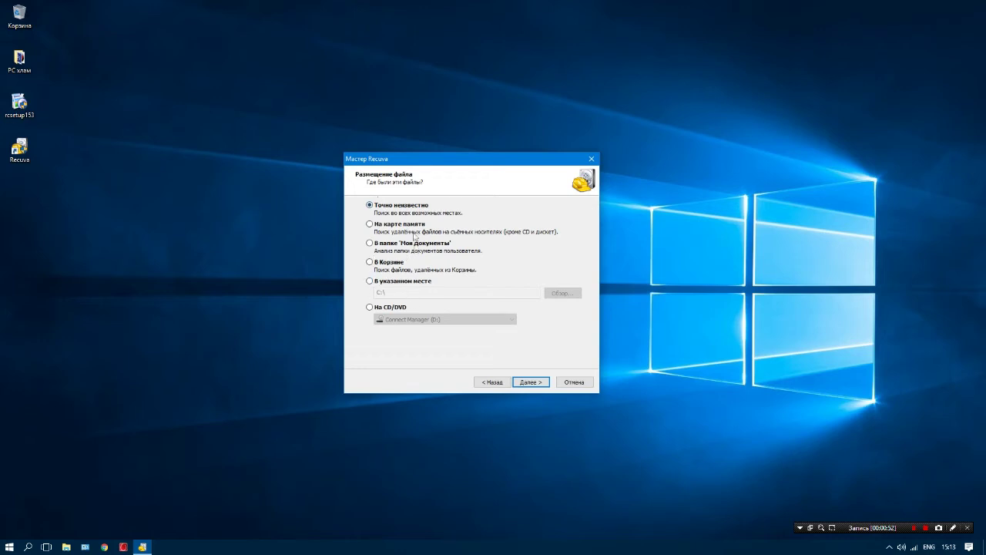
Set the search location to a specified place (В указанном месте), the Desktop folder (Рабочий стол), and continue to the wizard's final page.
click(370, 282)
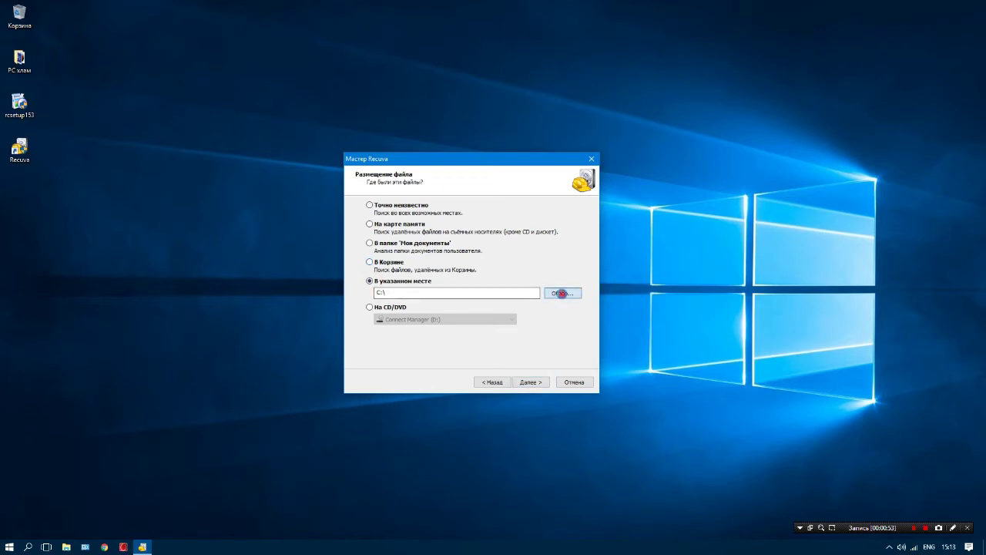
click(563, 293)
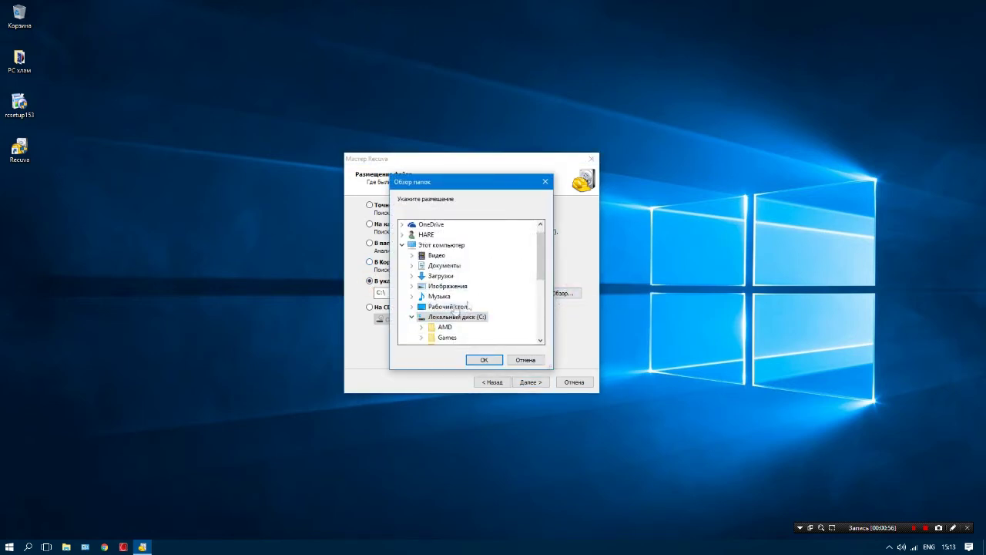
click(456, 308)
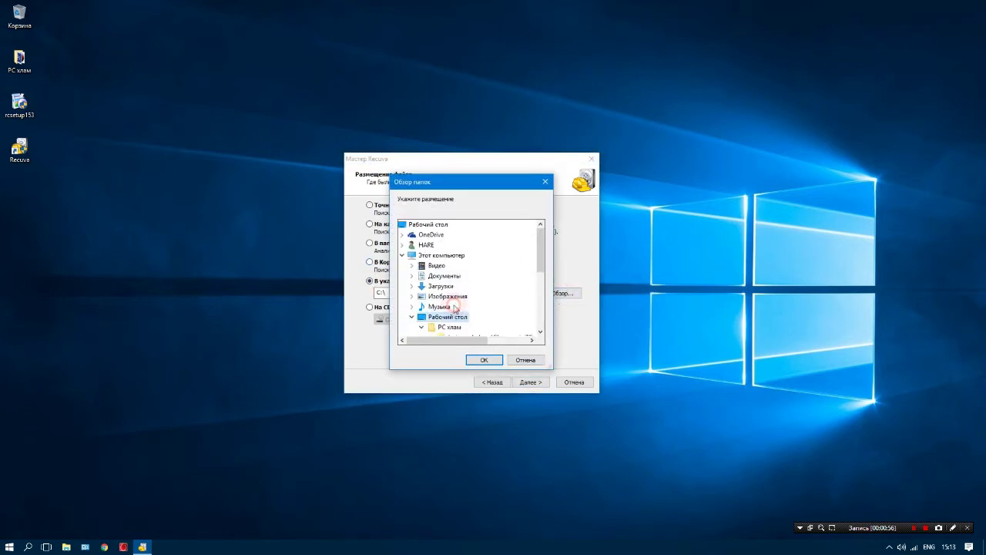
click(487, 360)
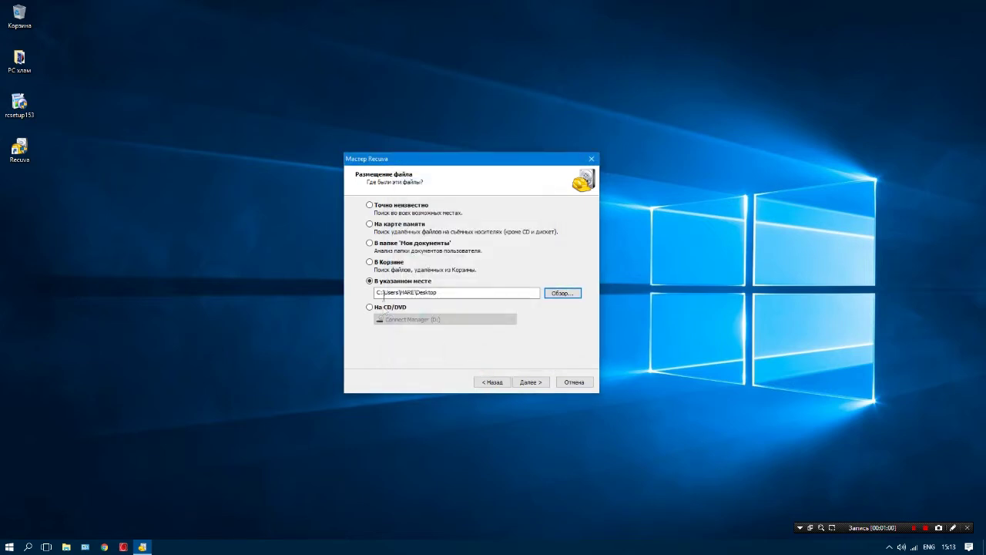
click(530, 381)
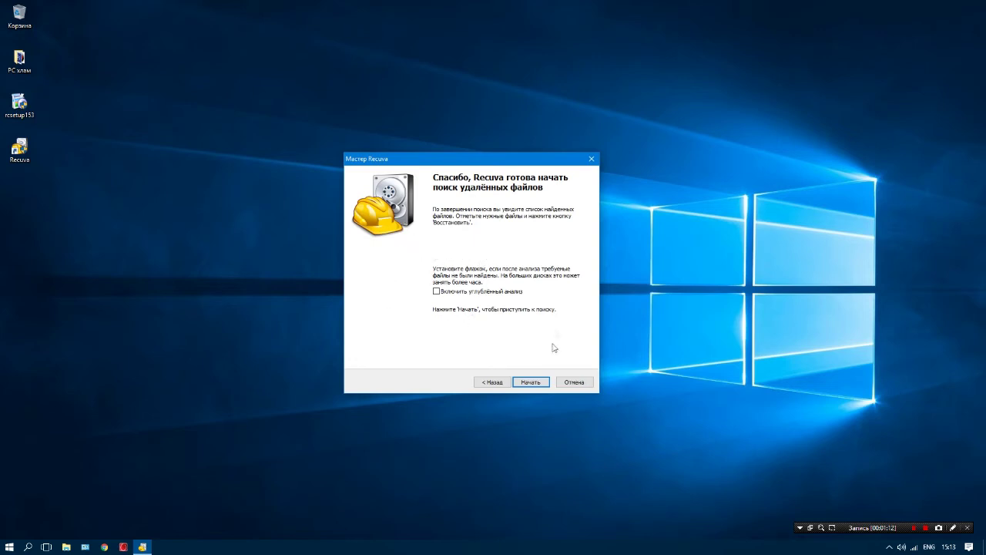
Enable deep analysis (Включить углублённый анализ) and start the search for deleted files.
click(436, 292)
click(531, 382)
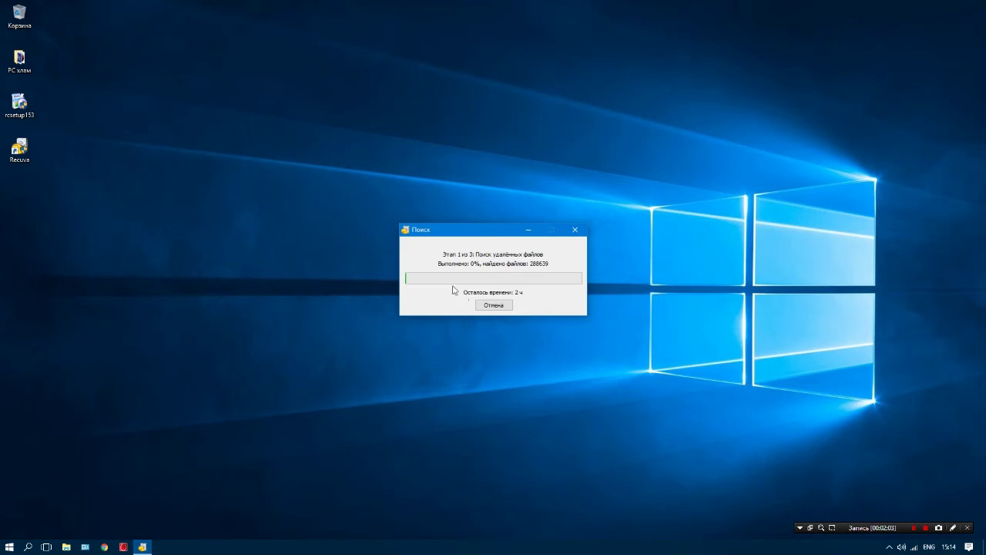
click(913, 528)
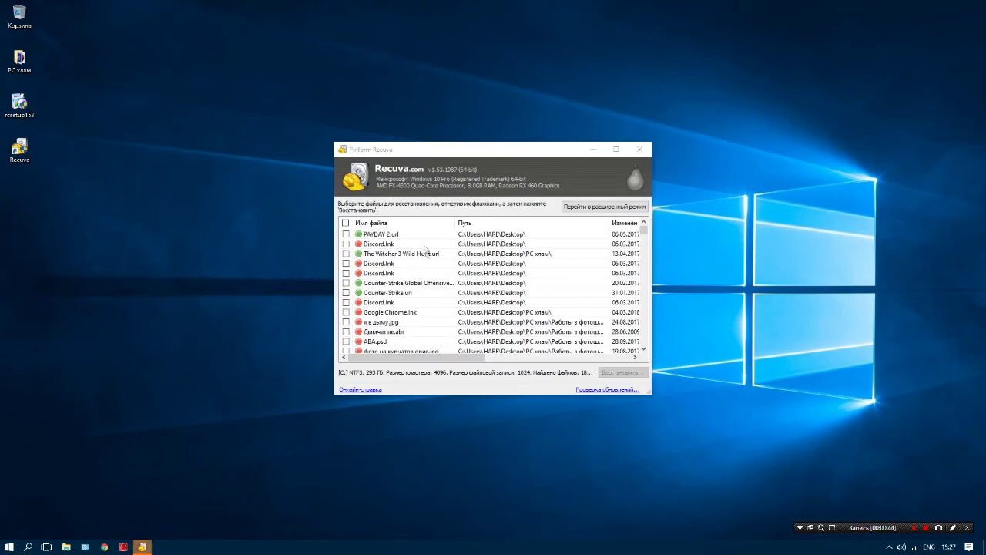
Look through the whole list of found files, checking their names, paths and condition markers.
scroll(397, 291, down, 10)
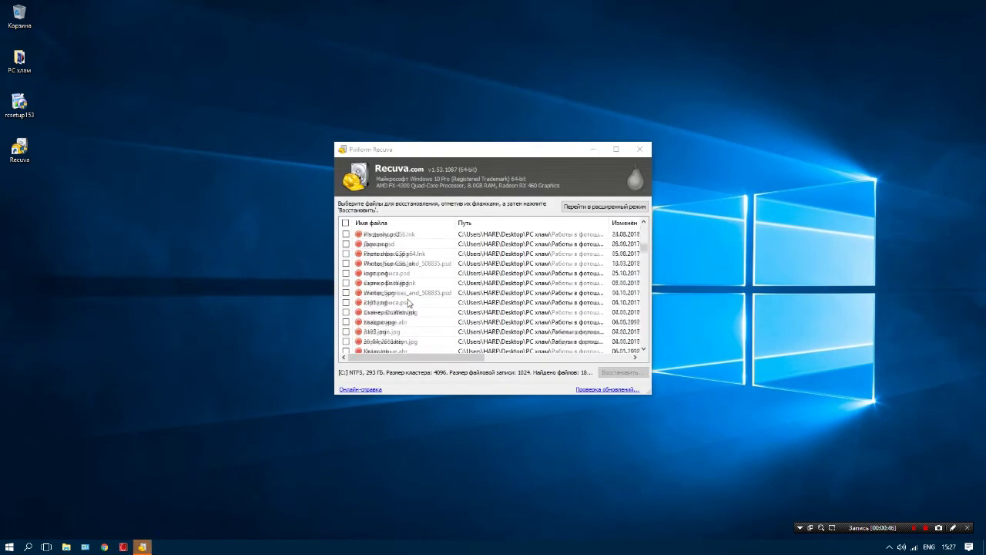
scroll(408, 307, down, 10)
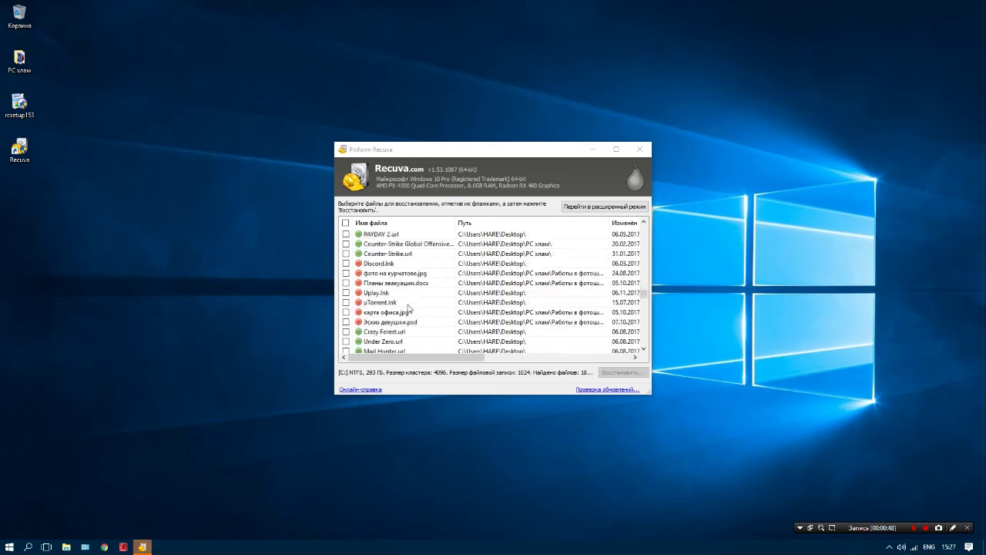
scroll(408, 308, down, 4)
scroll(401, 287, down, 4)
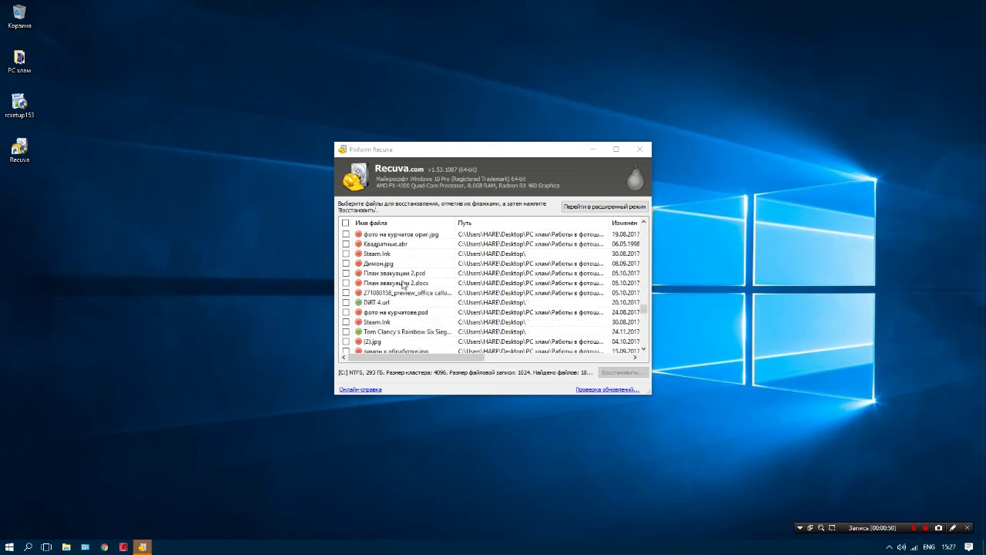
scroll(406, 287, down, 15)
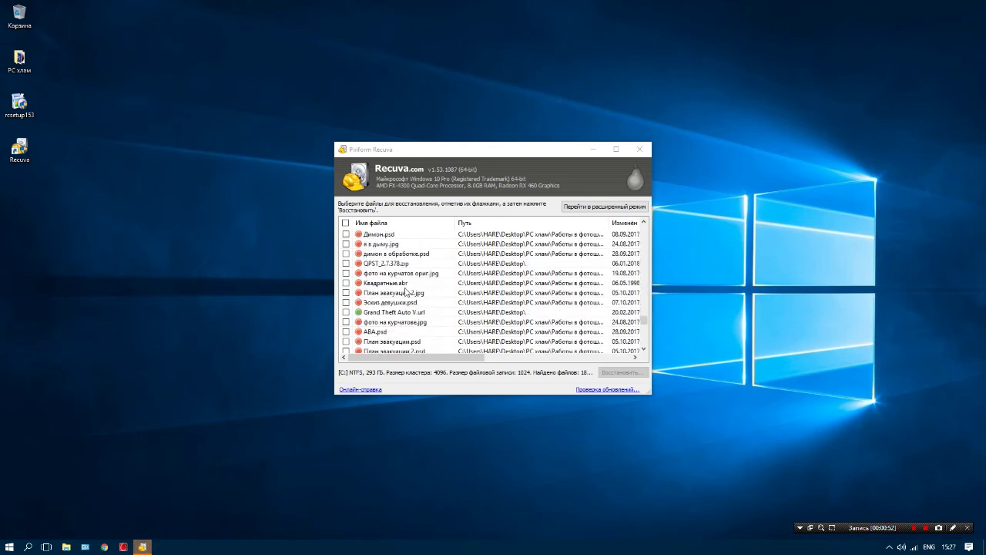
scroll(407, 291, down, 3)
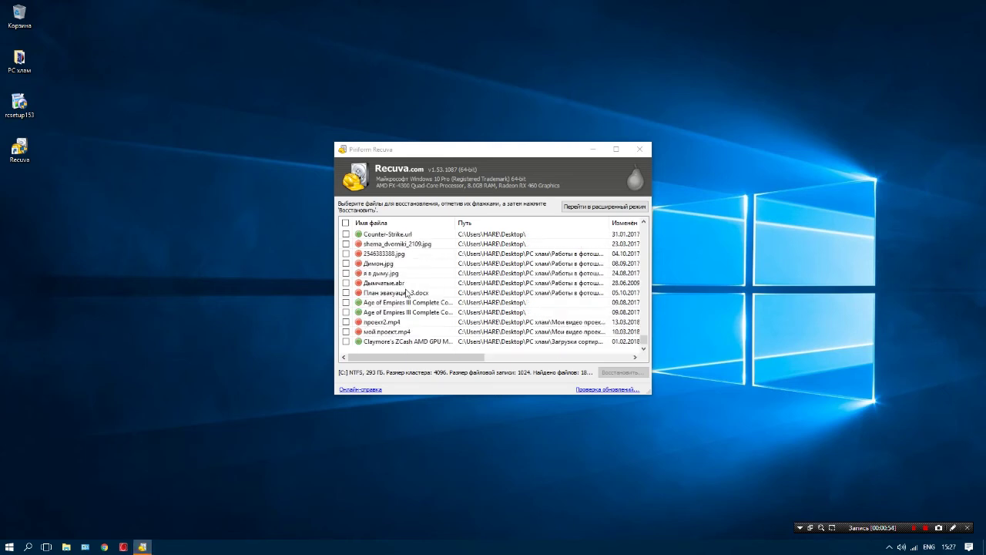
scroll(404, 337, up, 2)
scroll(395, 327, down, 2)
scroll(403, 341, up, 1)
scroll(402, 341, down, 1)
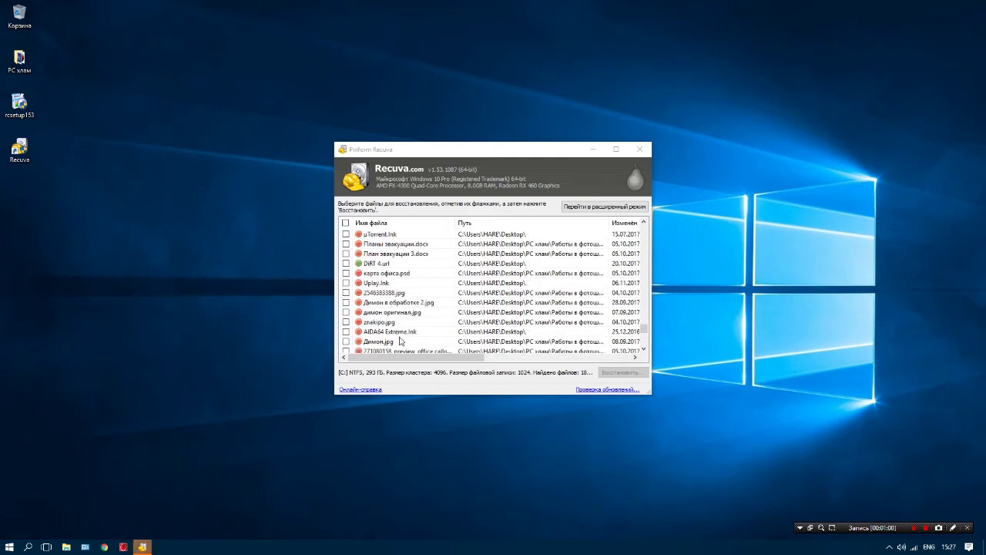
scroll(395, 331, up, 4)
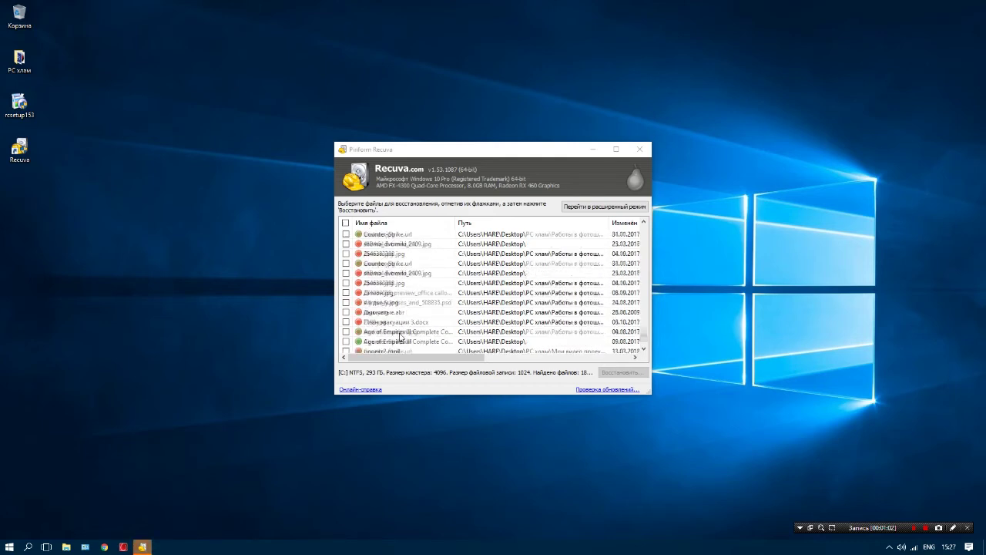
scroll(400, 334, up, 10)
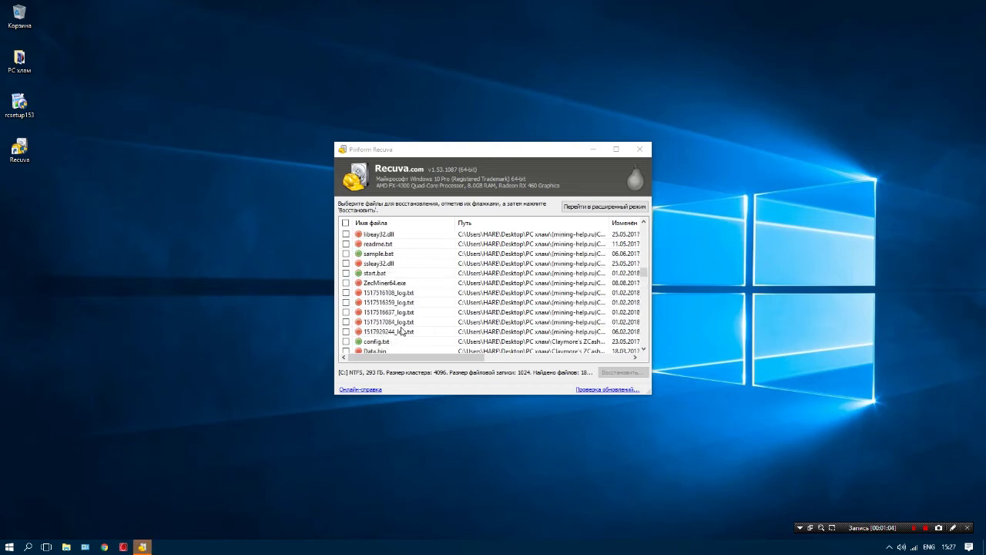
scroll(400, 323, up, 3)
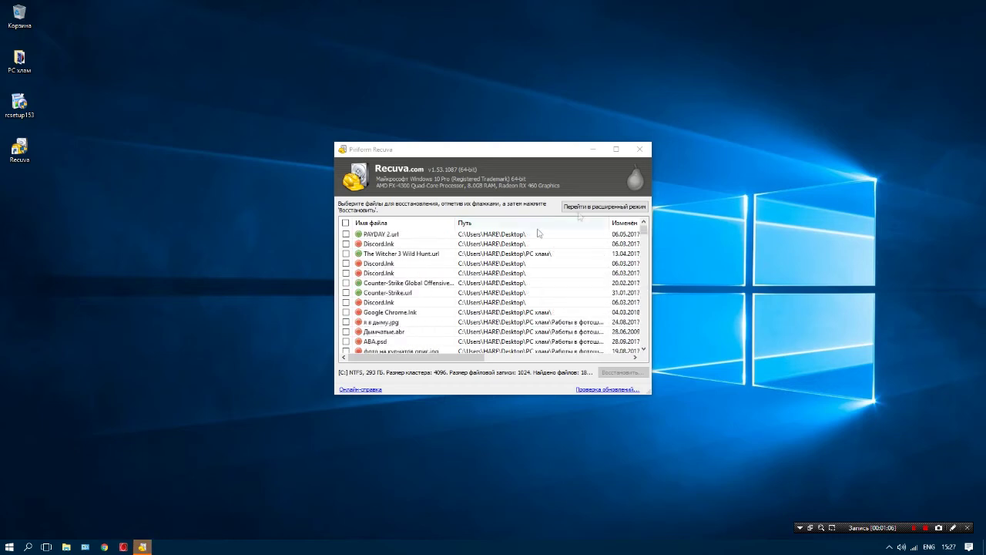
Switch to the advanced mode (расширенный режим) and examine the found files through to the end of the list.
click(602, 208)
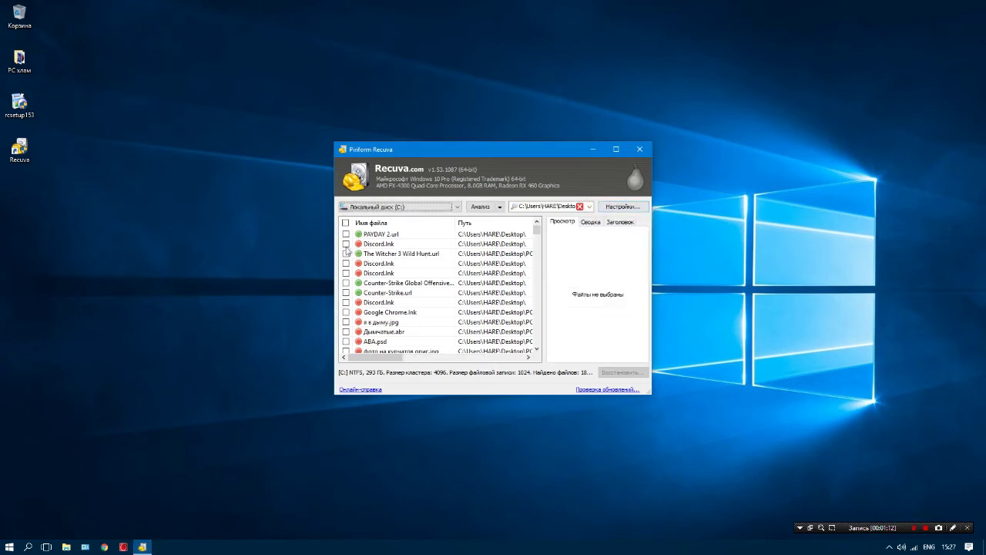
scroll(374, 248, down, 5)
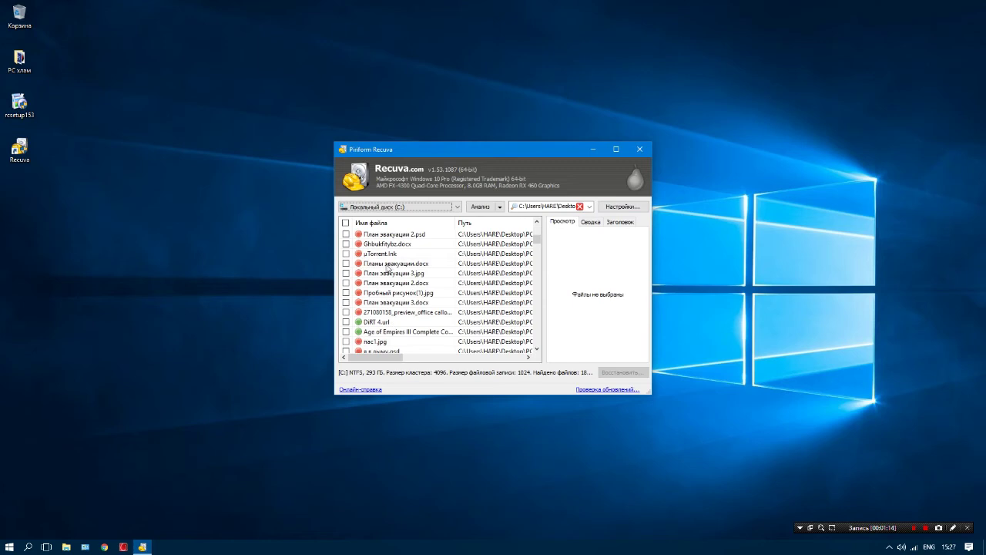
scroll(373, 278, up, 5)
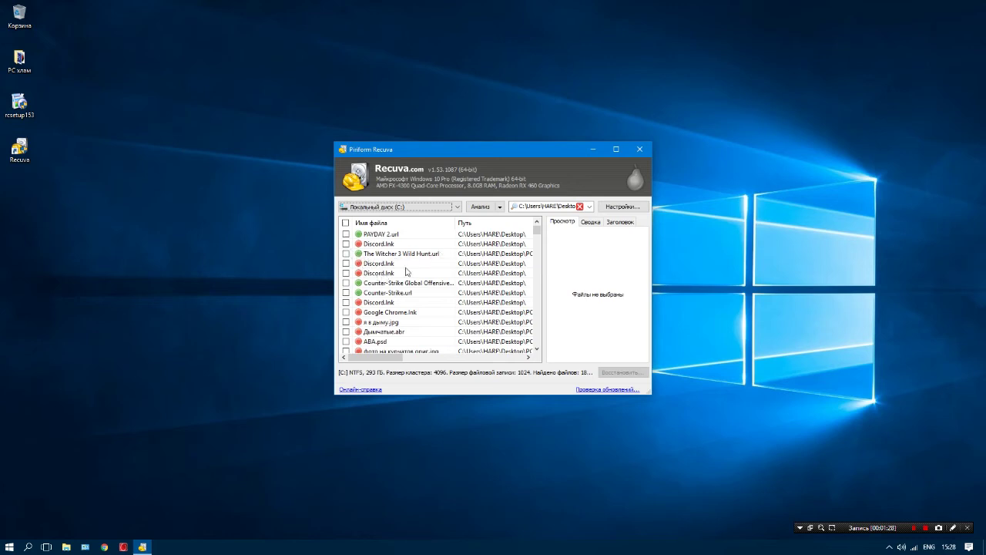
scroll(373, 275, down, 2)
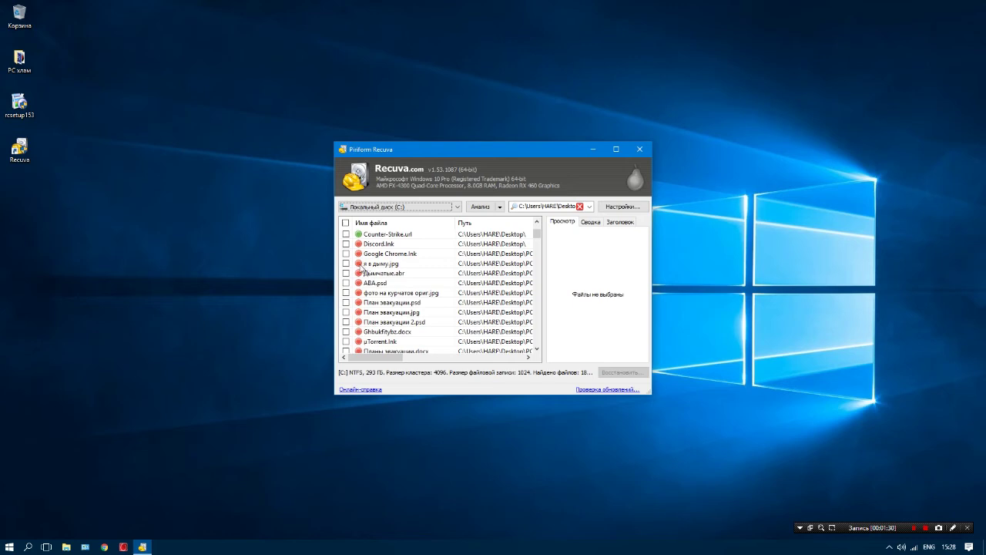
scroll(364, 272, down, 3)
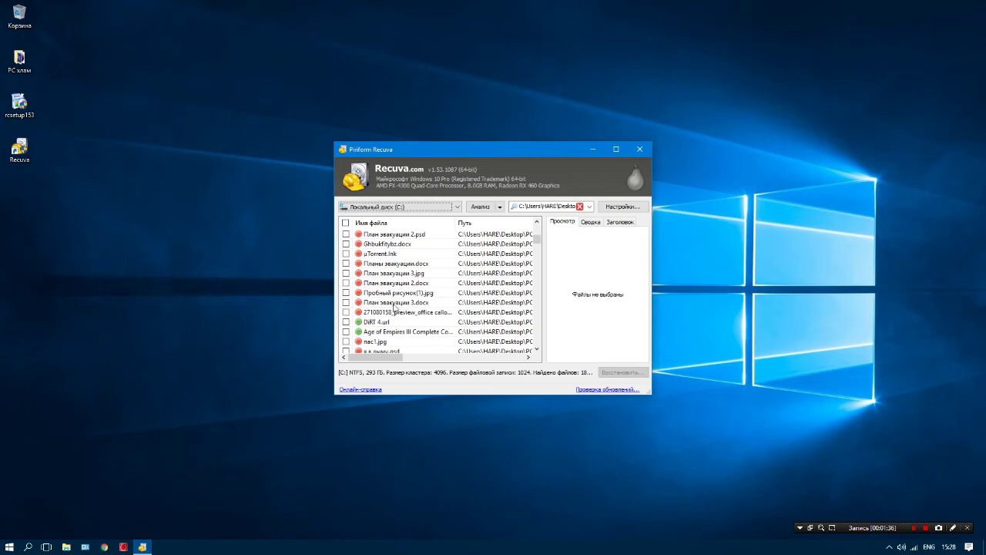
scroll(377, 326, down, 1)
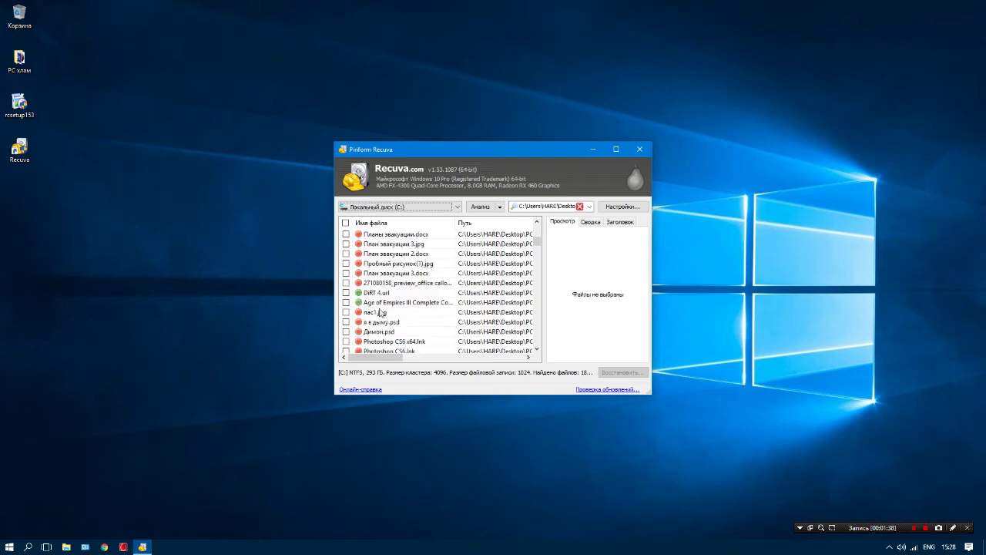
scroll(374, 296, down, 5)
drag(539, 264, 538, 339)
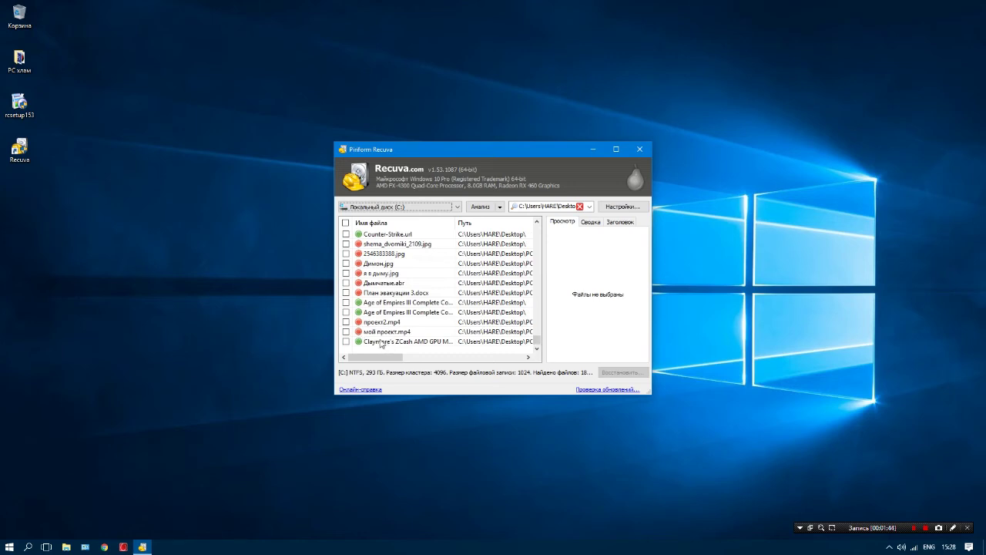
Check the preview of the last listed file, Claymore's ZCash AMD GPU, and review the list back to its beginning.
click(380, 343)
scroll(404, 343, up, 1)
scroll(404, 343, up, 1)
scroll(389, 308, up, 1)
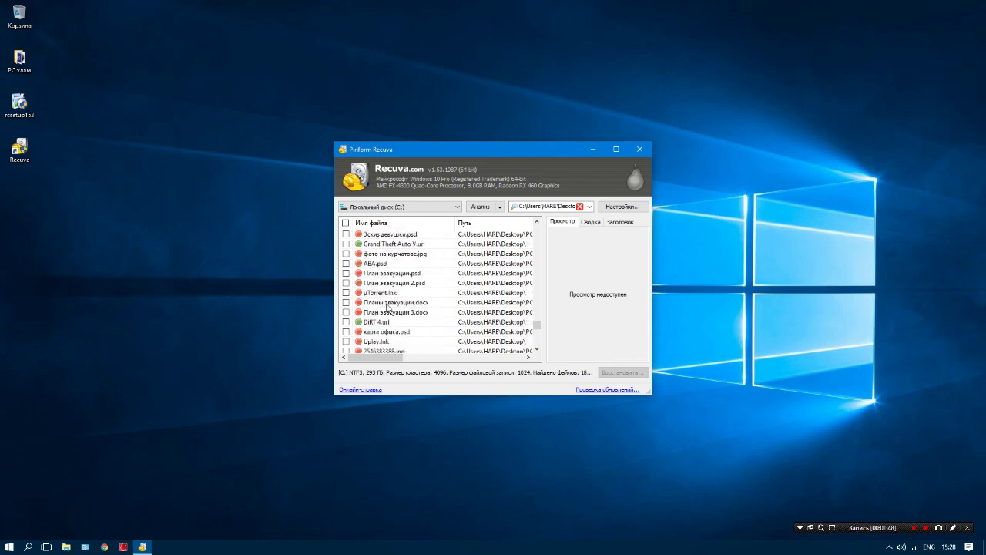
scroll(389, 308, up, 5)
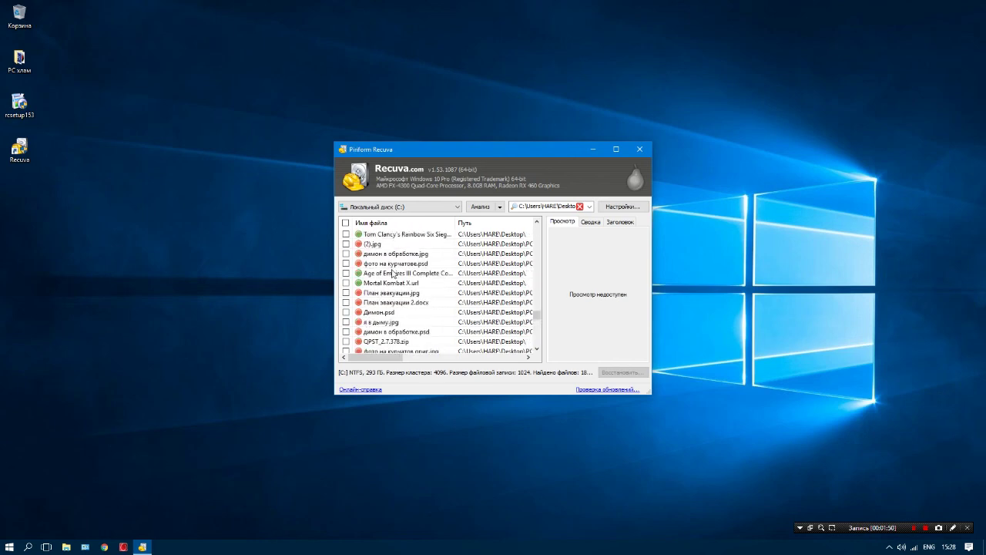
scroll(390, 281, up, 3)
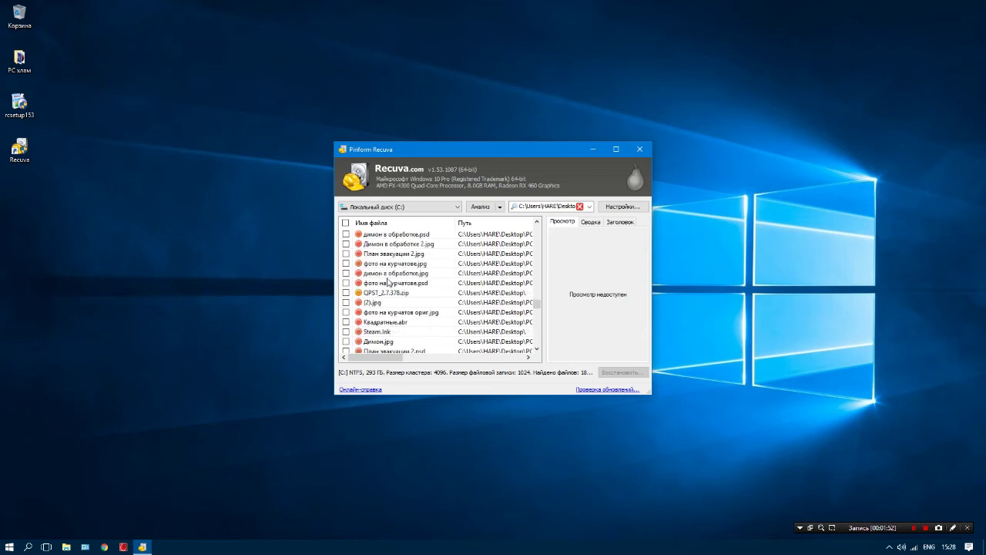
scroll(391, 299, up, 3)
scroll(377, 274, up, 3)
scroll(393, 305, up, 9)
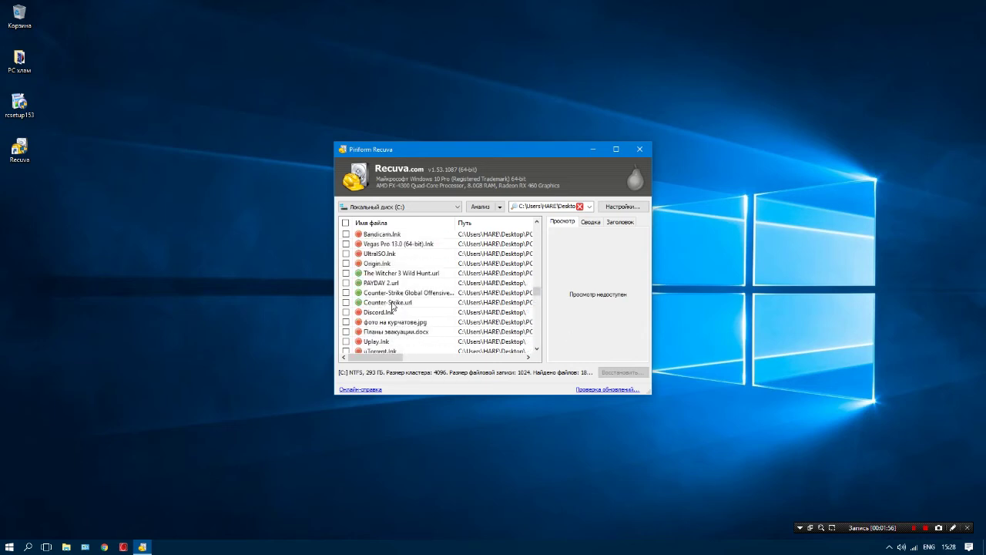
scroll(394, 302, up, 12)
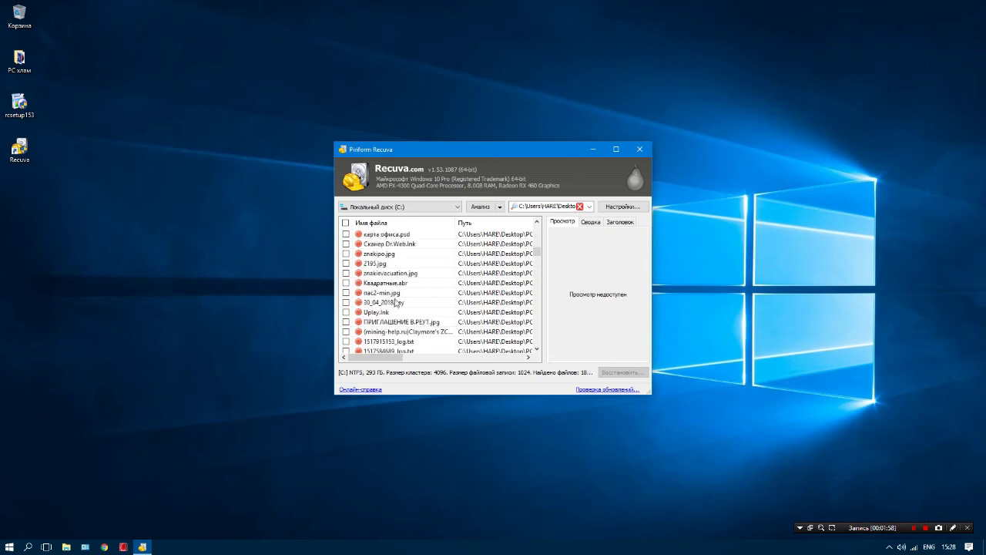
scroll(395, 285, up, 2)
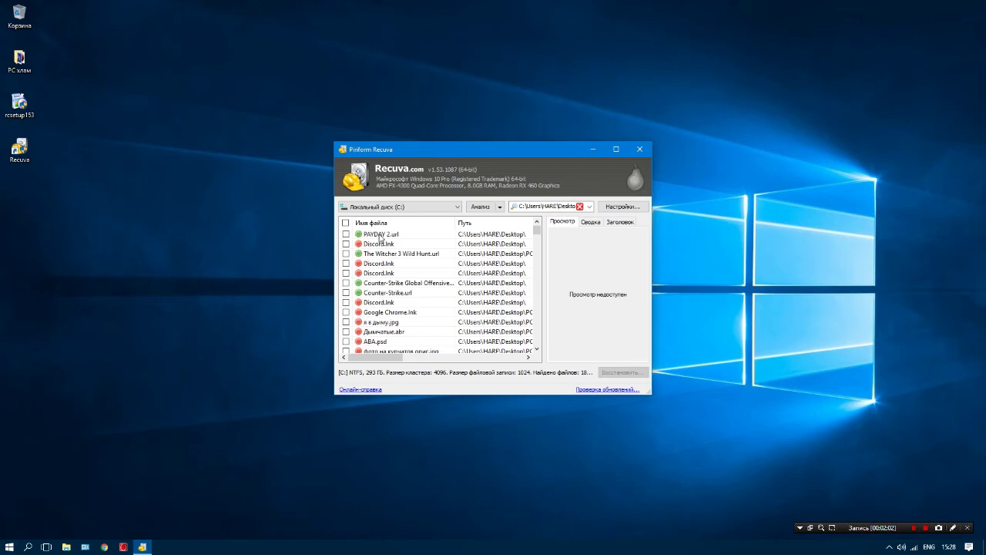
Find карта офиса.jpg in the file list, preview it, and mark it for recovery.
scroll(394, 301, down, 10)
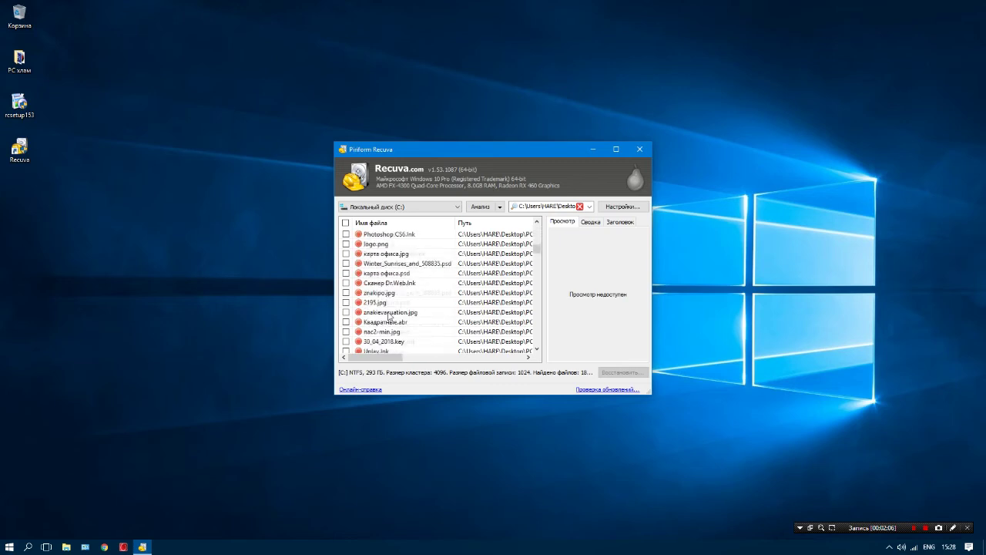
scroll(389, 313, up, 2)
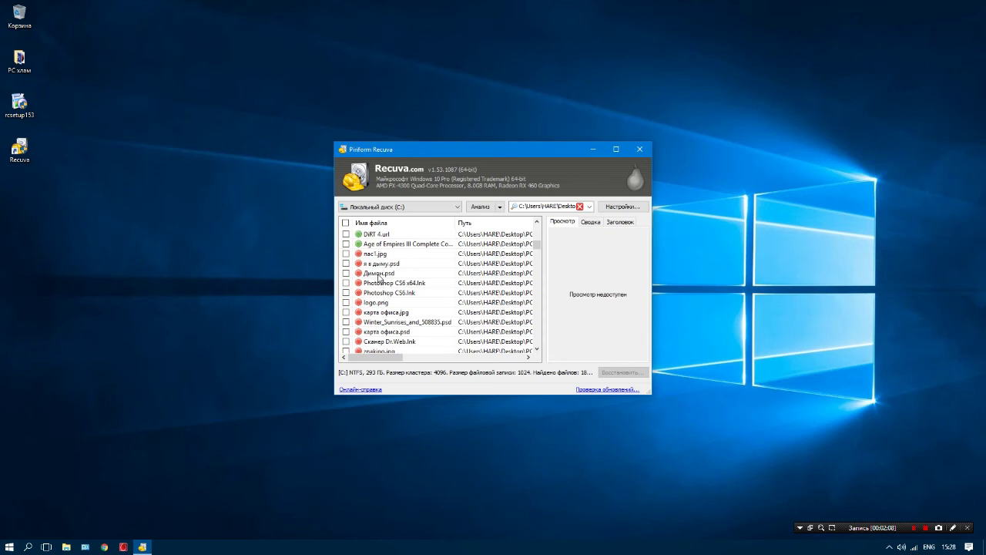
click(388, 313)
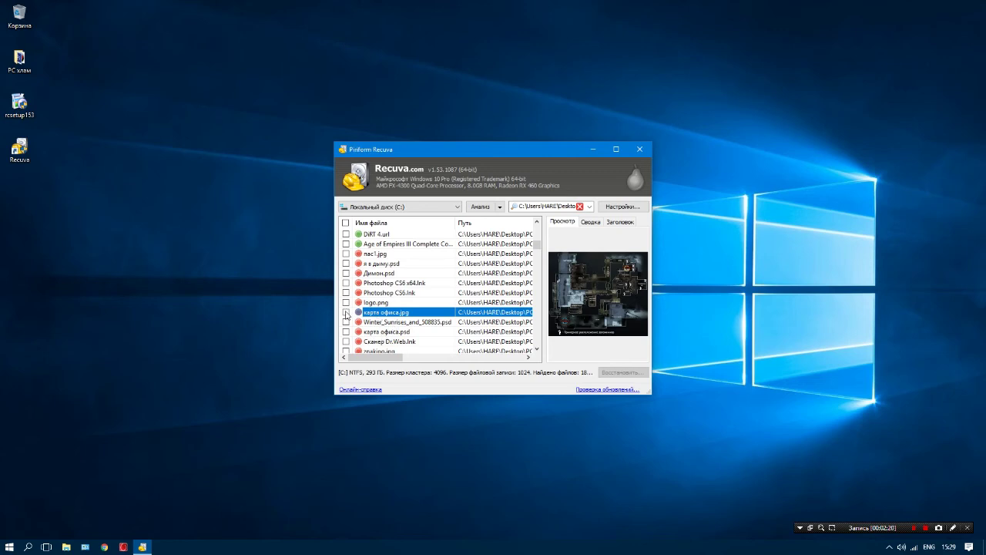
click(346, 312)
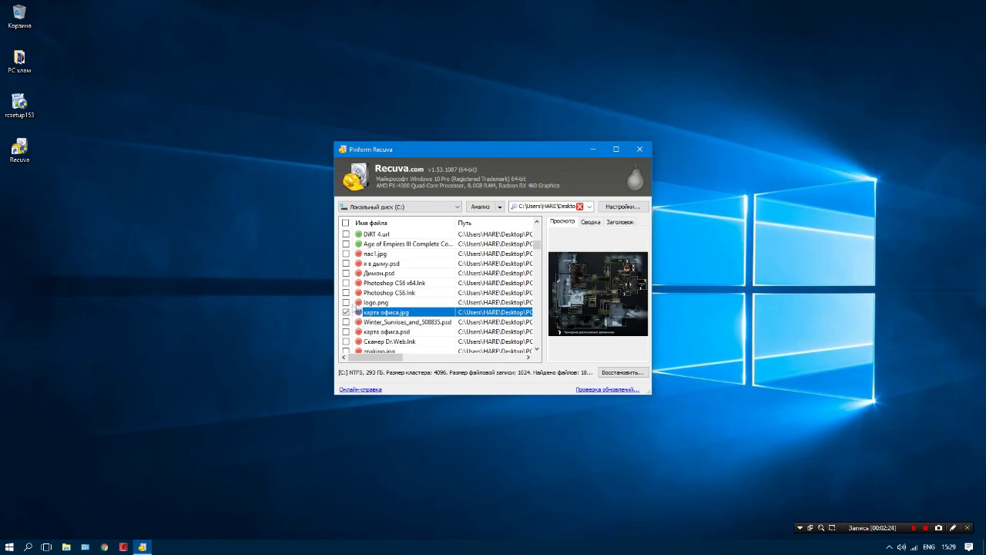
Recover the marked карта офиса.jpg to Локальный диск (E:) and dismiss the completion report.
click(618, 375)
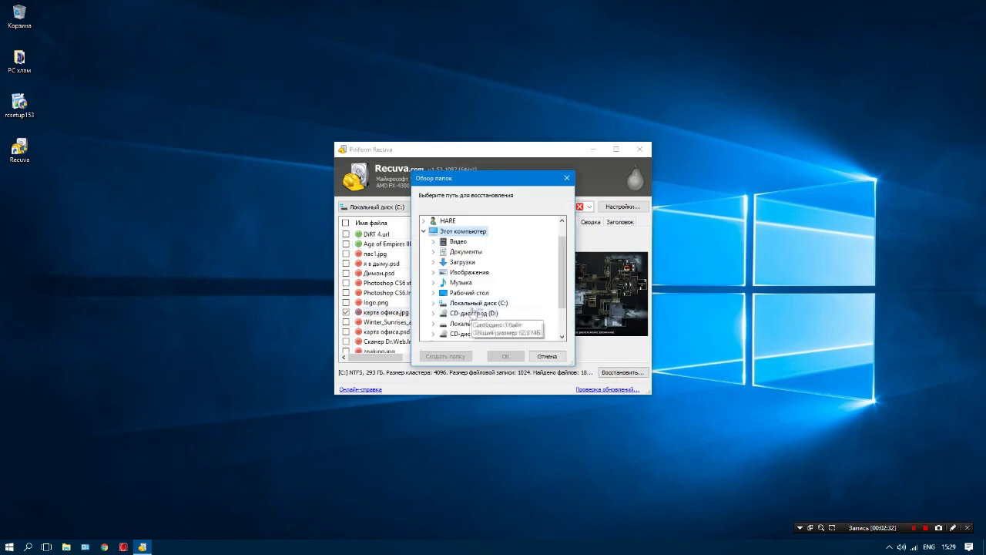
scroll(469, 311, down, 1)
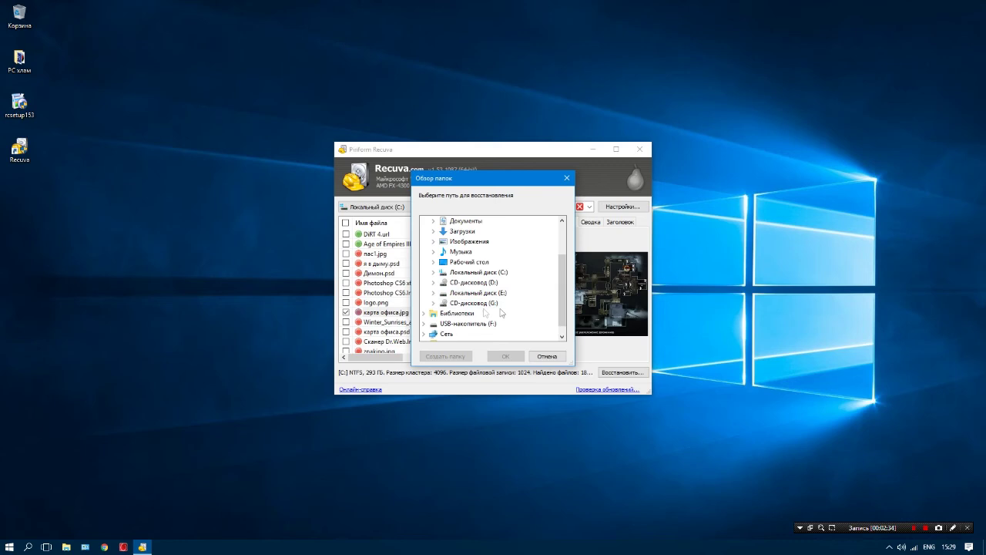
scroll(473, 314, up, 2)
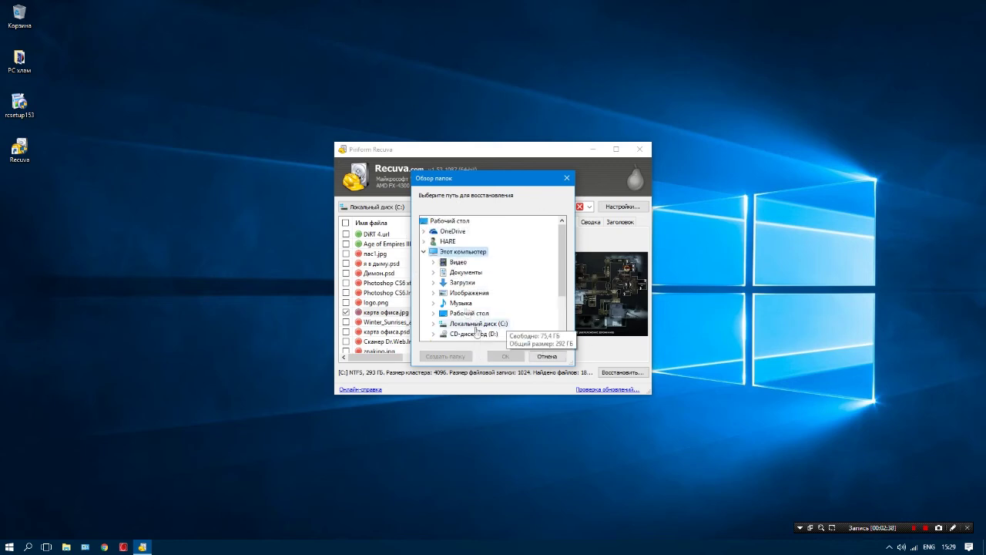
scroll(490, 333, down, 1)
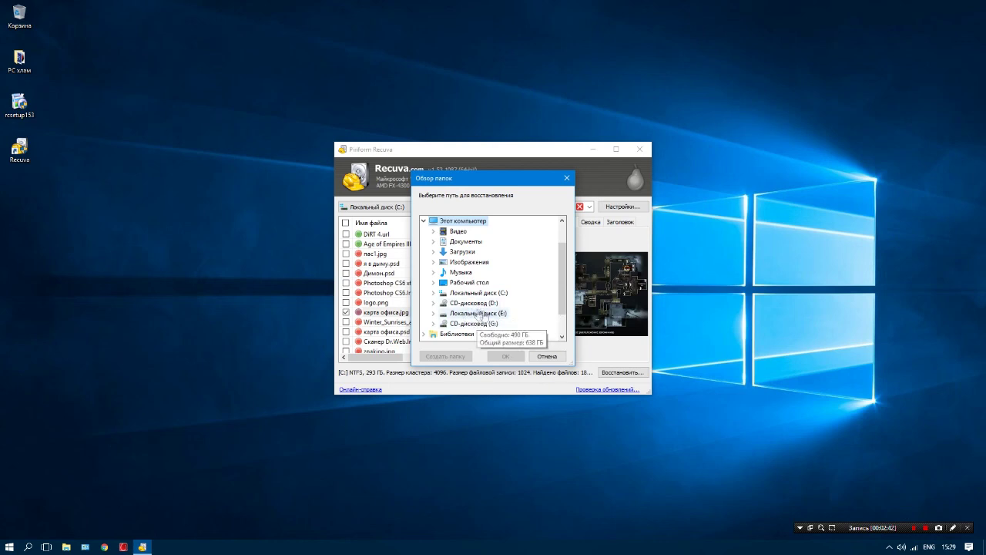
click(471, 293)
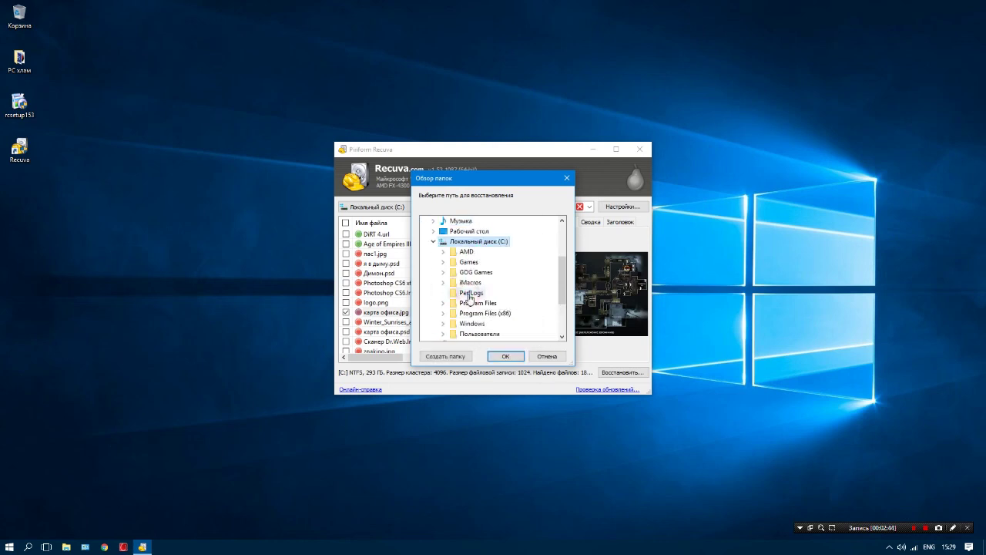
double_click(471, 243)
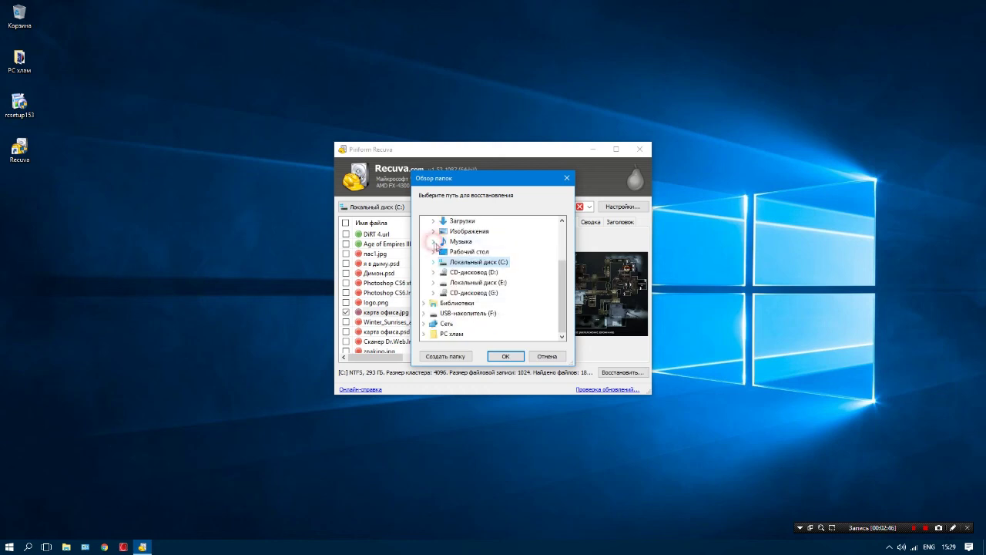
double_click(464, 282)
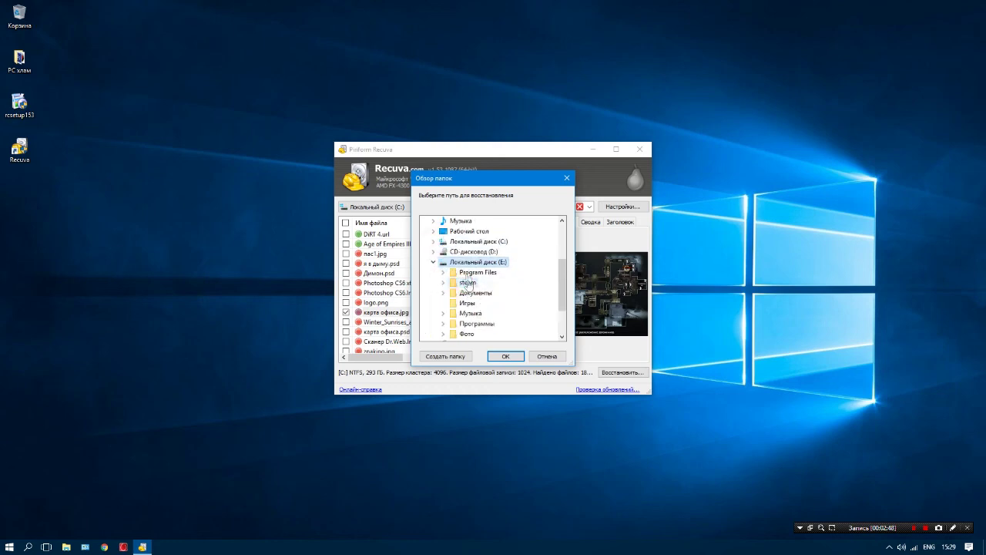
click(502, 357)
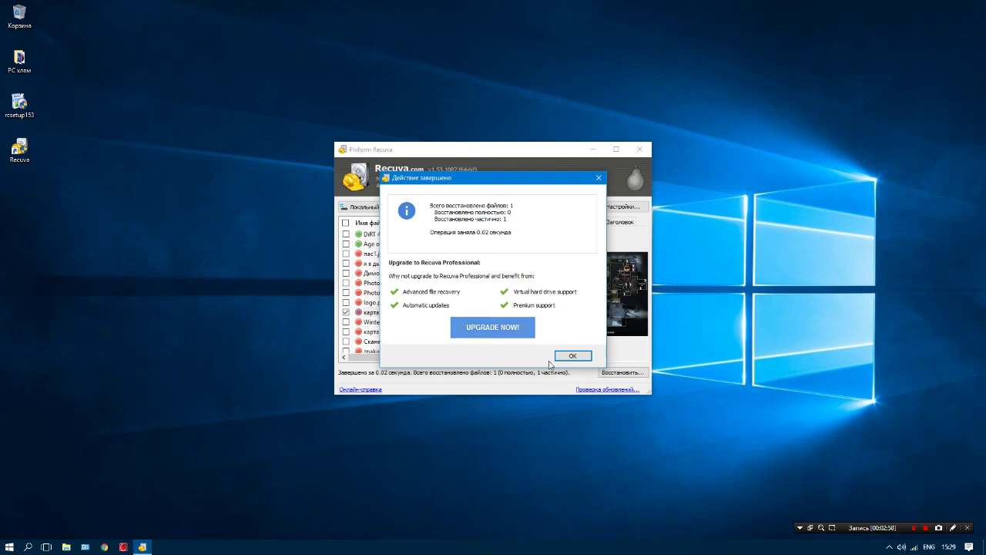
click(573, 355)
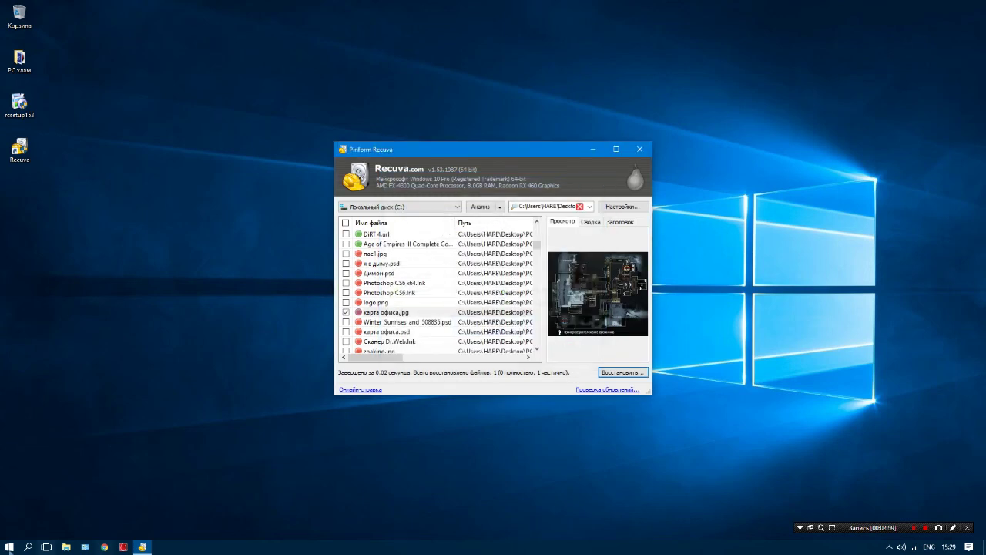
In File Explorer, open the recovered карта офиса image from Локальный диск (E:) to check it, and close the viewer, File Explorer and Recuva.
click(66, 547)
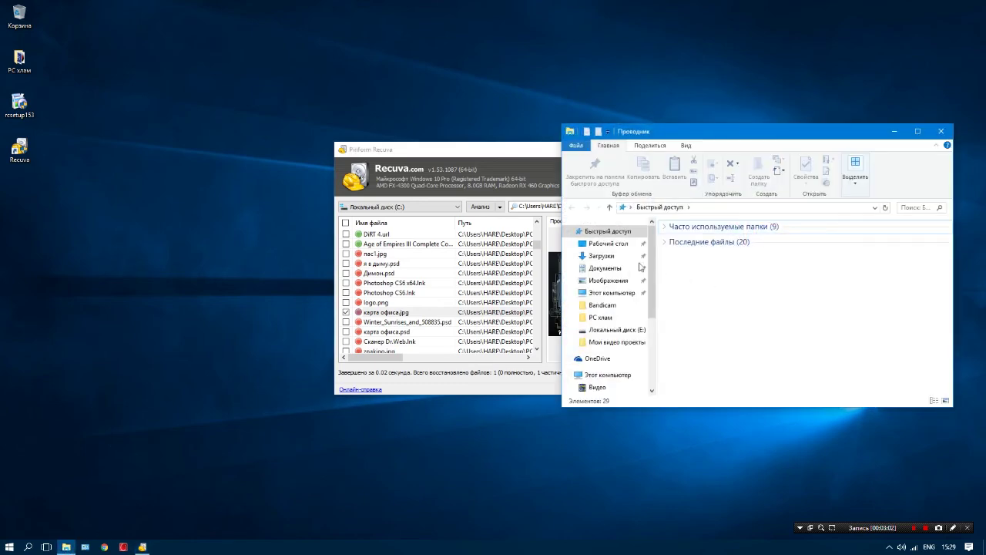
click(608, 374)
click(728, 374)
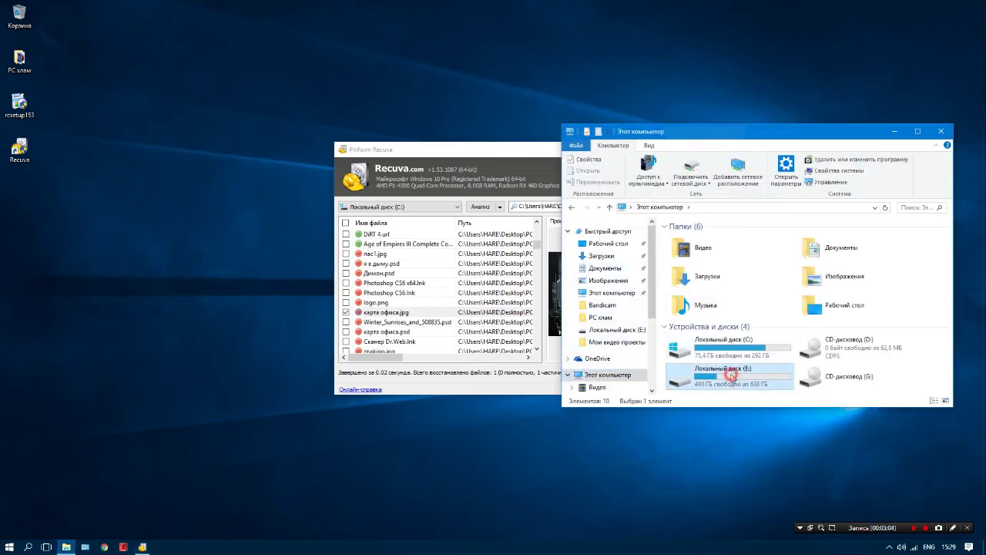
double_click(745, 373)
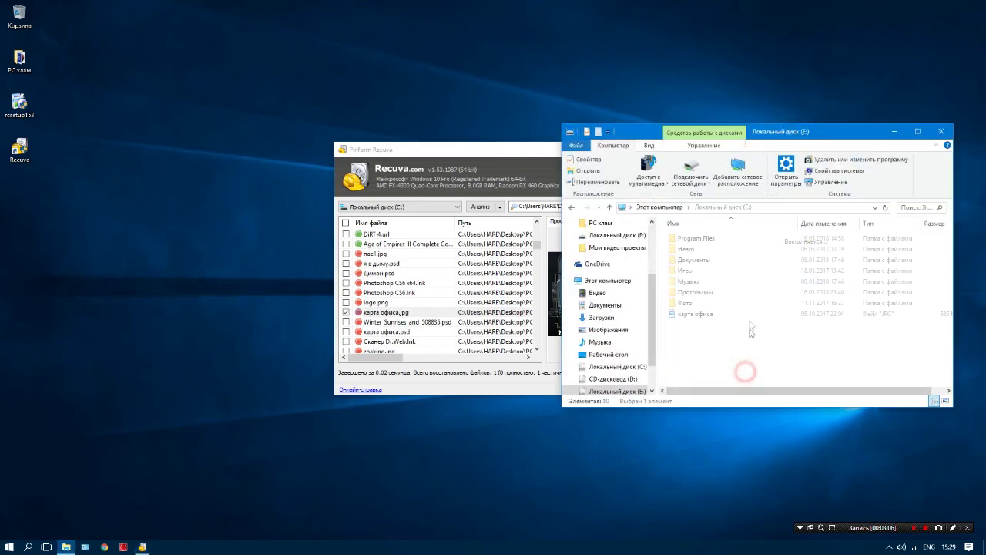
double_click(696, 316)
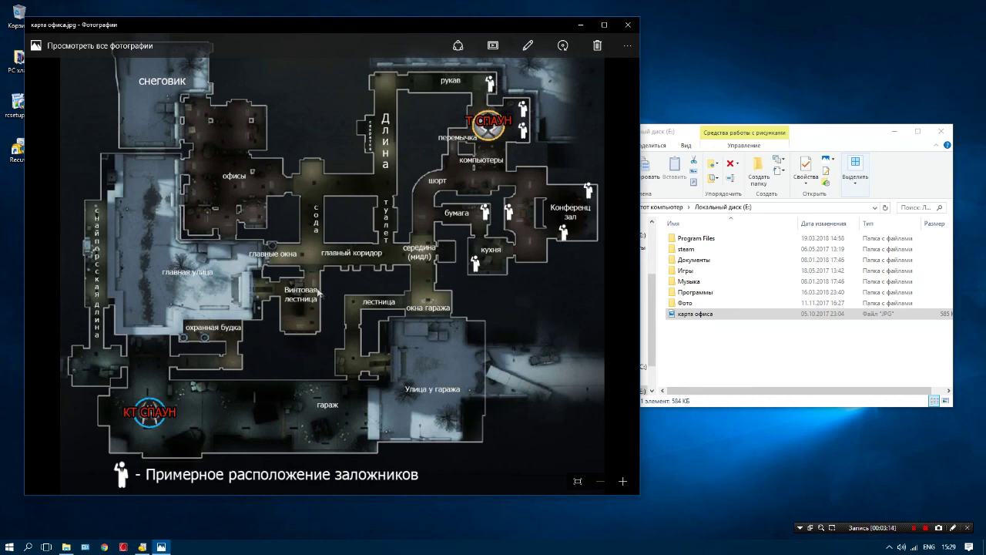
click(630, 32)
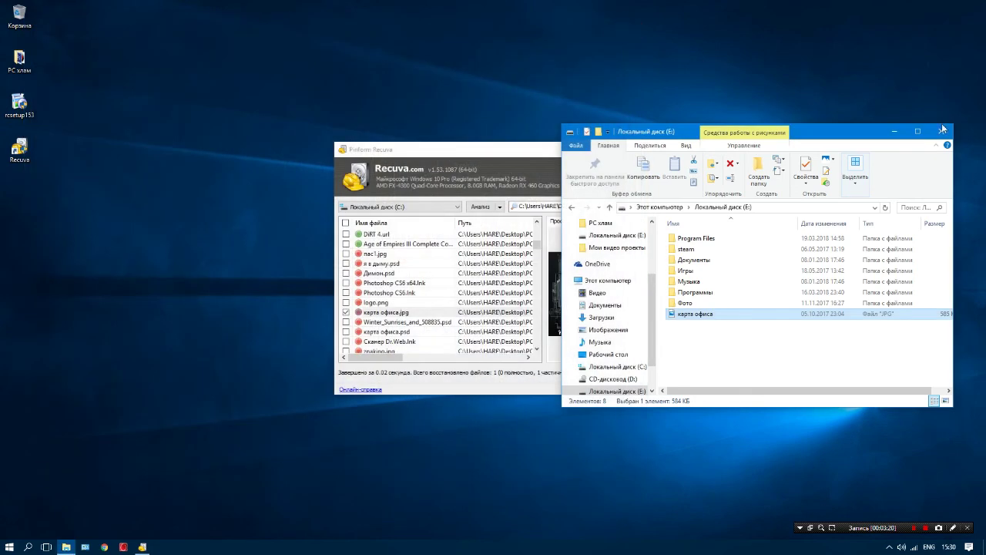
click(942, 133)
click(640, 148)
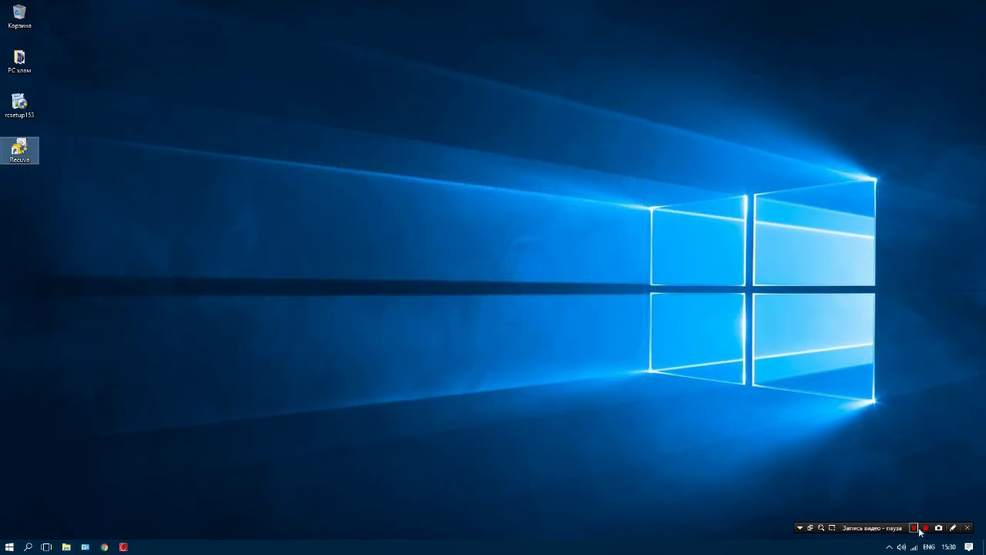
click(913, 527)
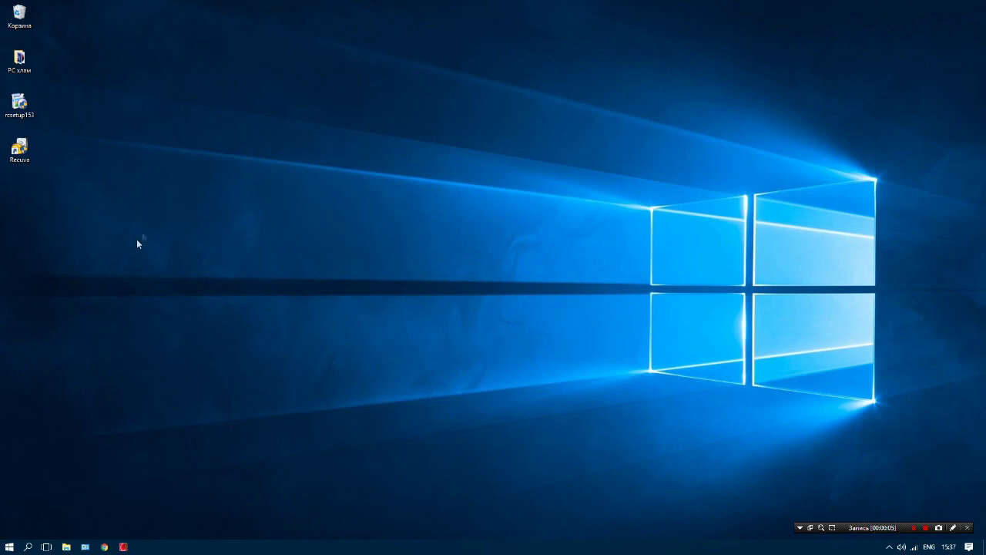
Look at the commands available for the Recycle Bin (Корзина), including Поиск удалённых файлов, without starting any.
right_click(18, 17)
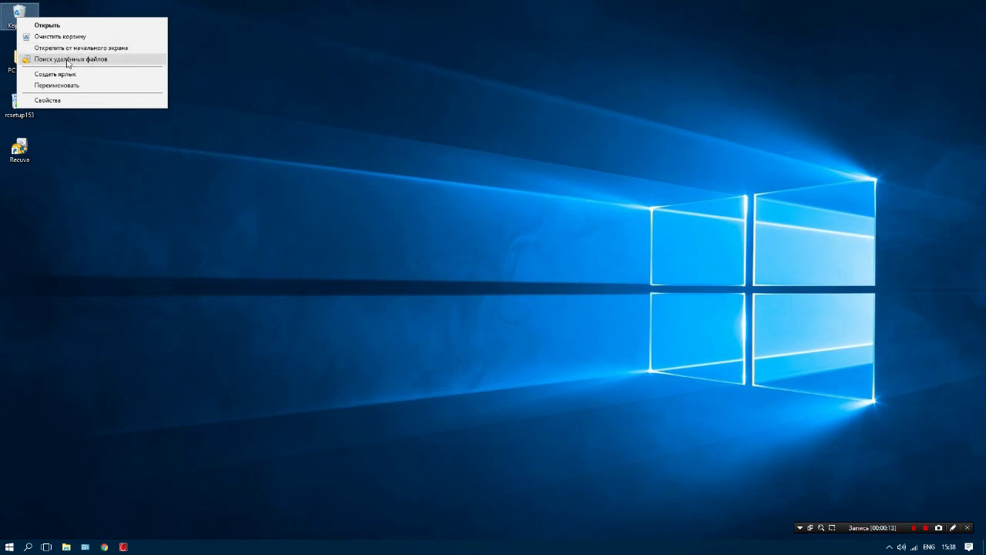
click(135, 242)
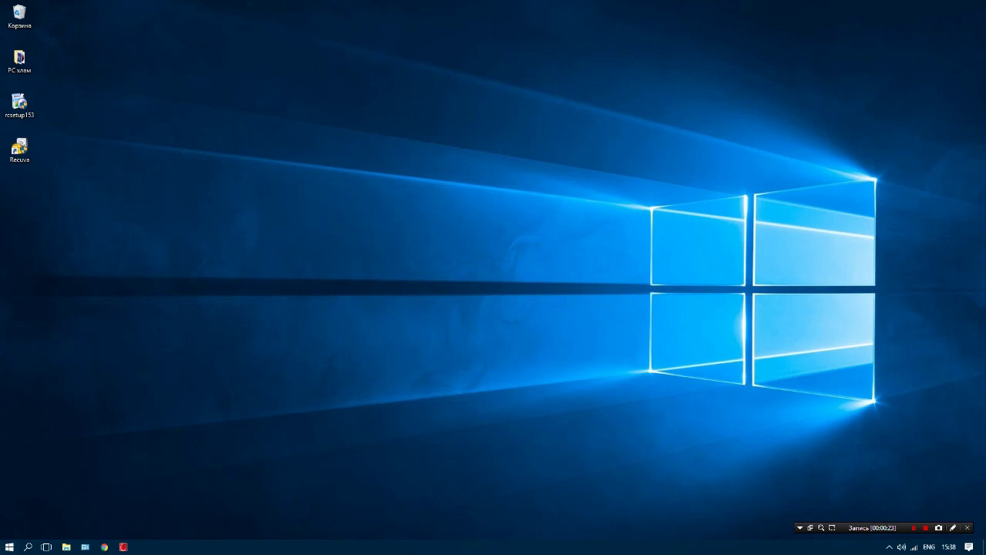
Open the formatting settings for Локальный диск (E:) from Этот компьютер in File Explorer.
click(66, 546)
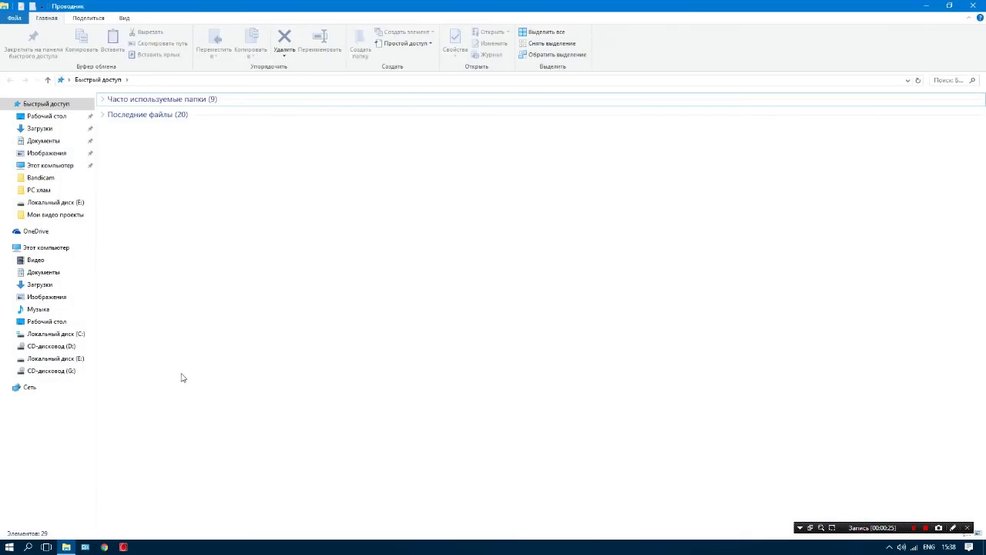
click(45, 247)
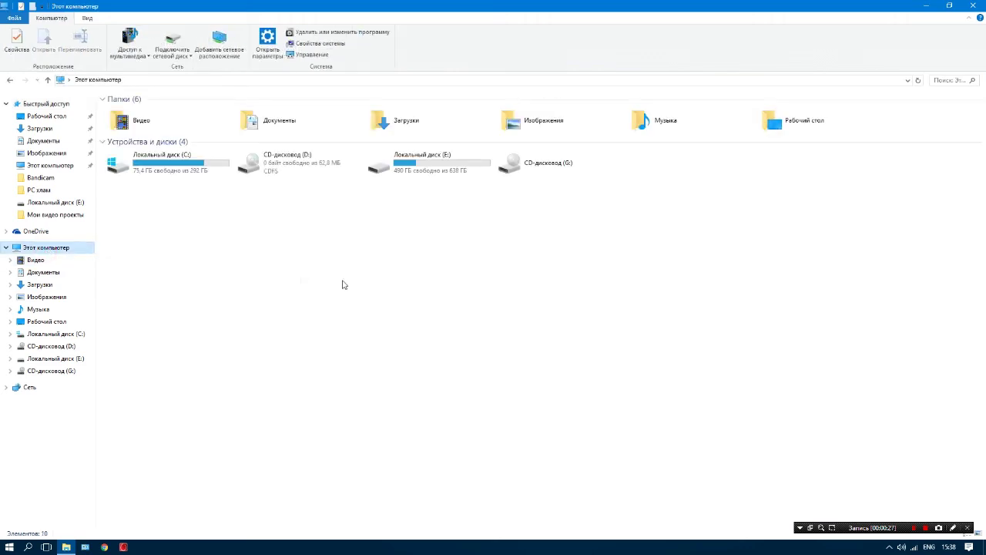
right_click(446, 172)
click(544, 349)
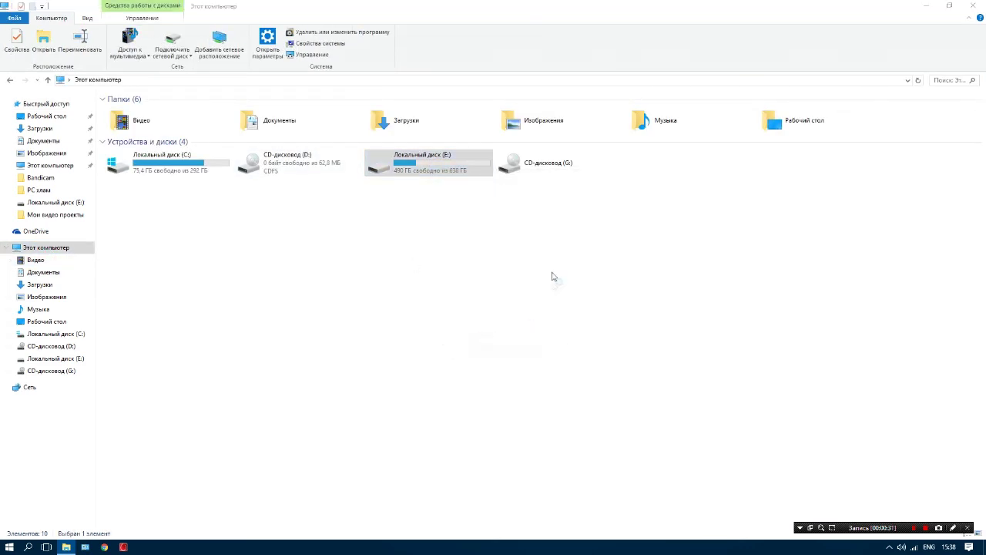
Review the file system options for formatting drive E:, keep NTFS (по умолчанию), and close the dialog and File Explorer without formatting.
click(75, 206)
click(76, 207)
click(131, 206)
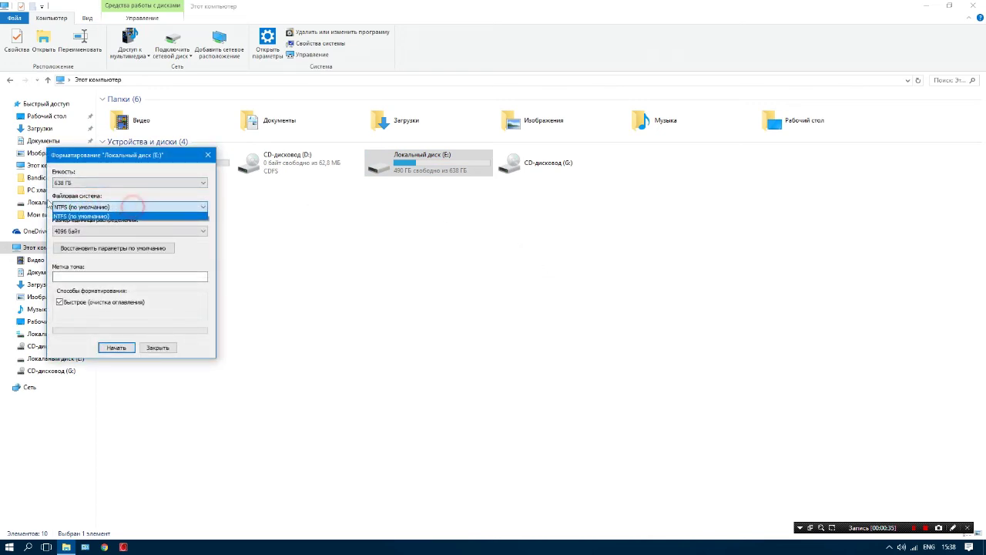
click(94, 216)
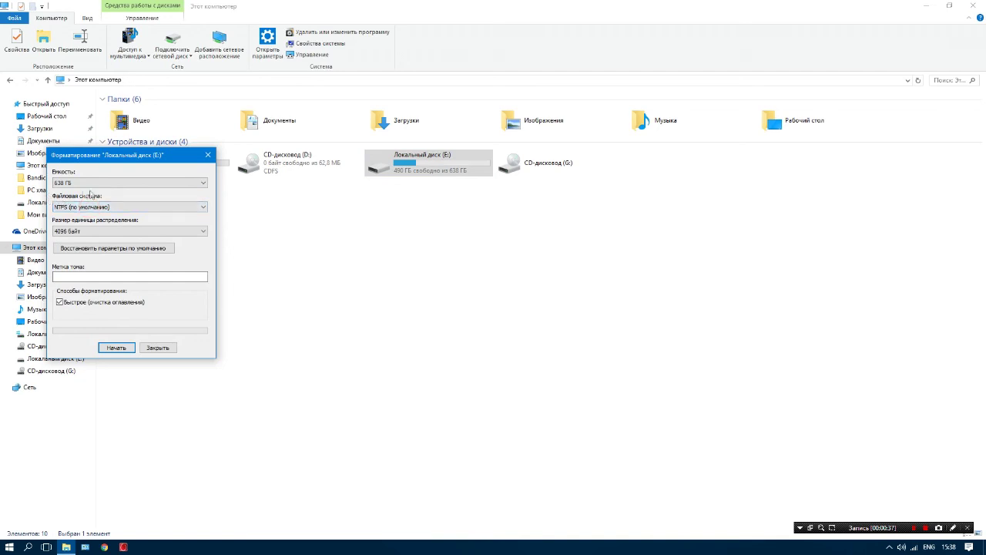
click(94, 207)
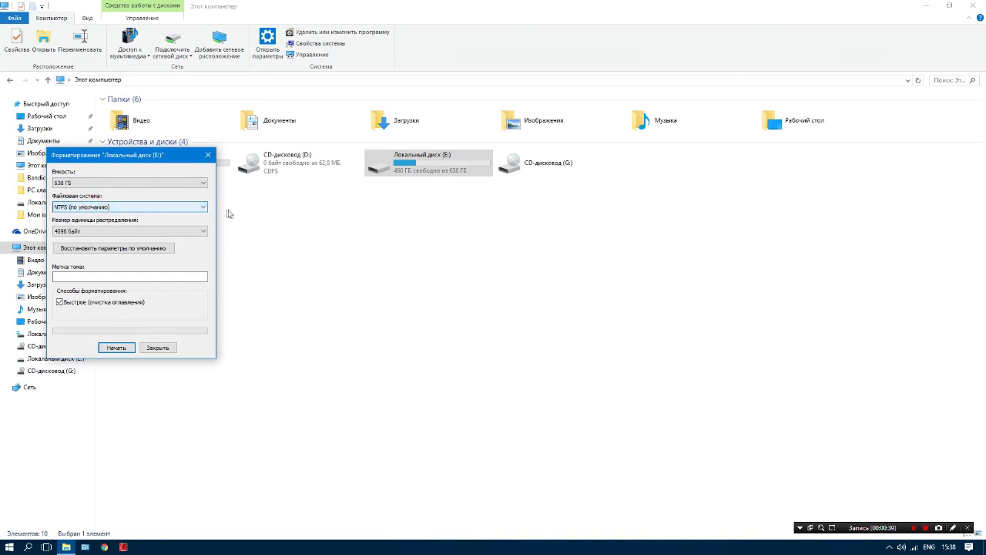
key(Tab)
click(62, 208)
click(118, 348)
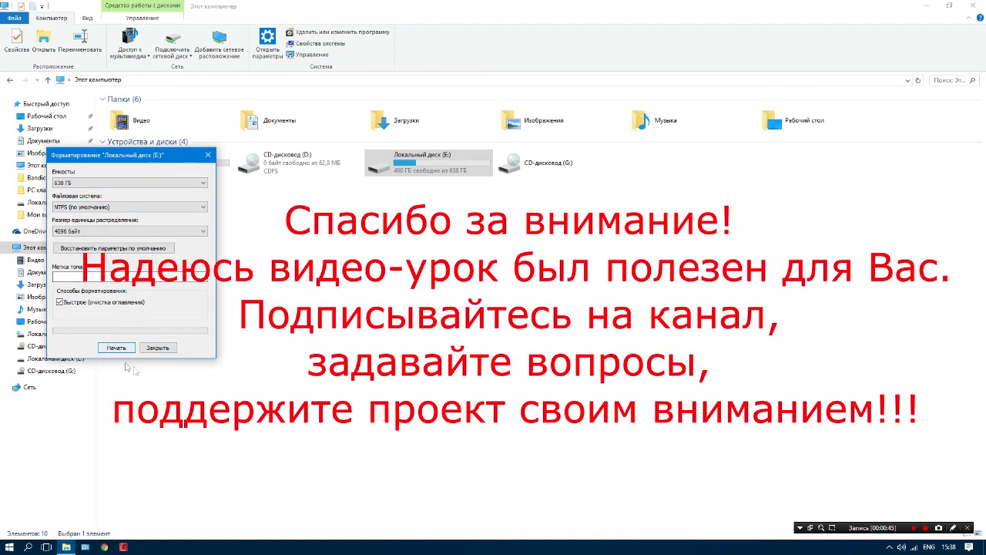
click(155, 347)
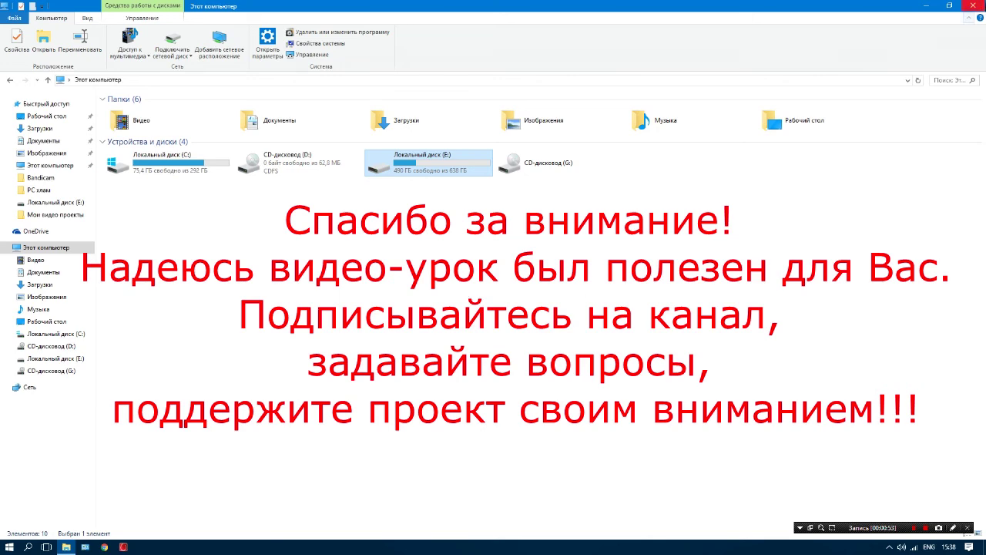
click(980, 5)
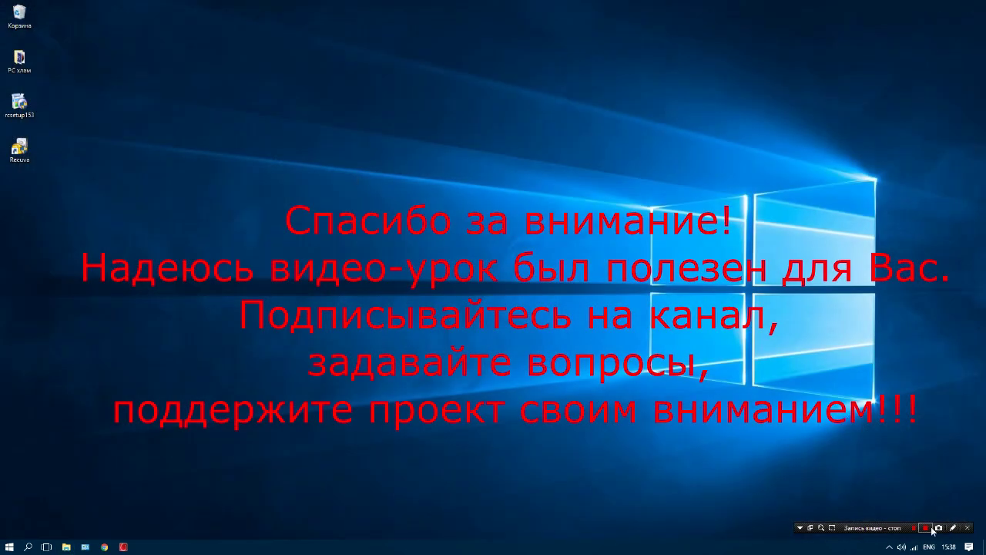